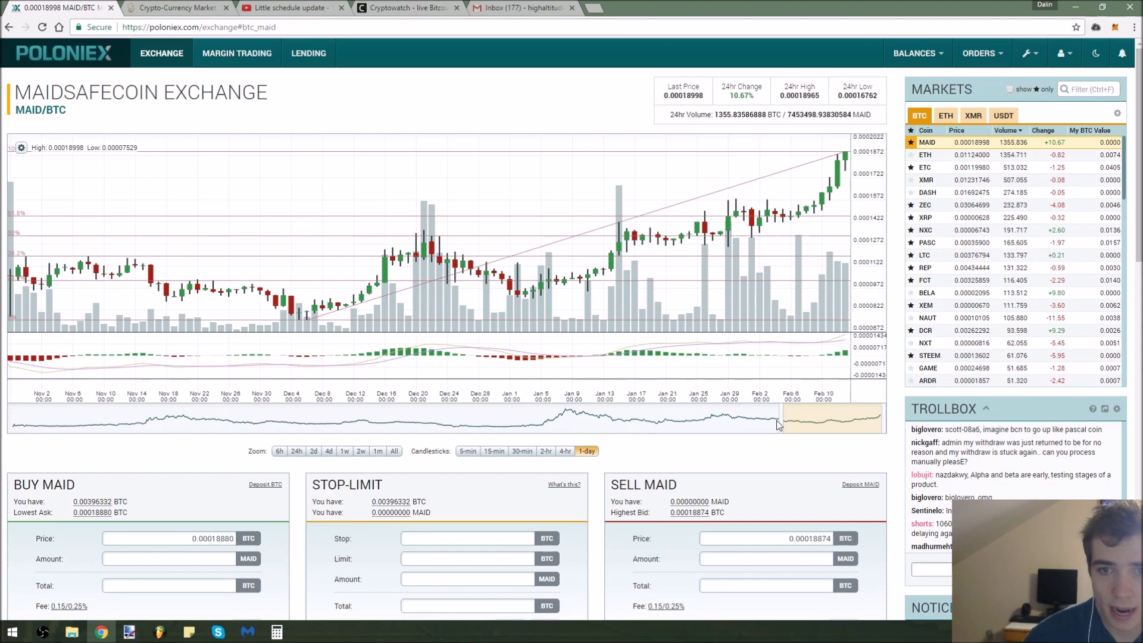
- Extend the MAID/BTC daily chart's range back to June to show about a year of candles
left_click_drag(780, 421, 670, 419)
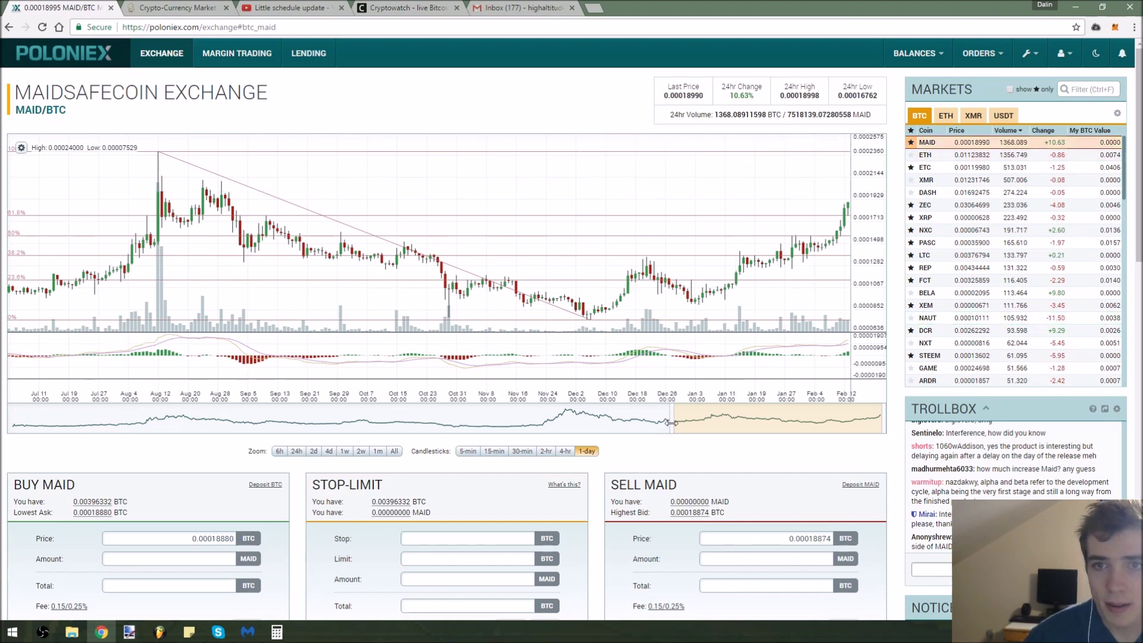
left_click_drag(671, 423, 645, 409)
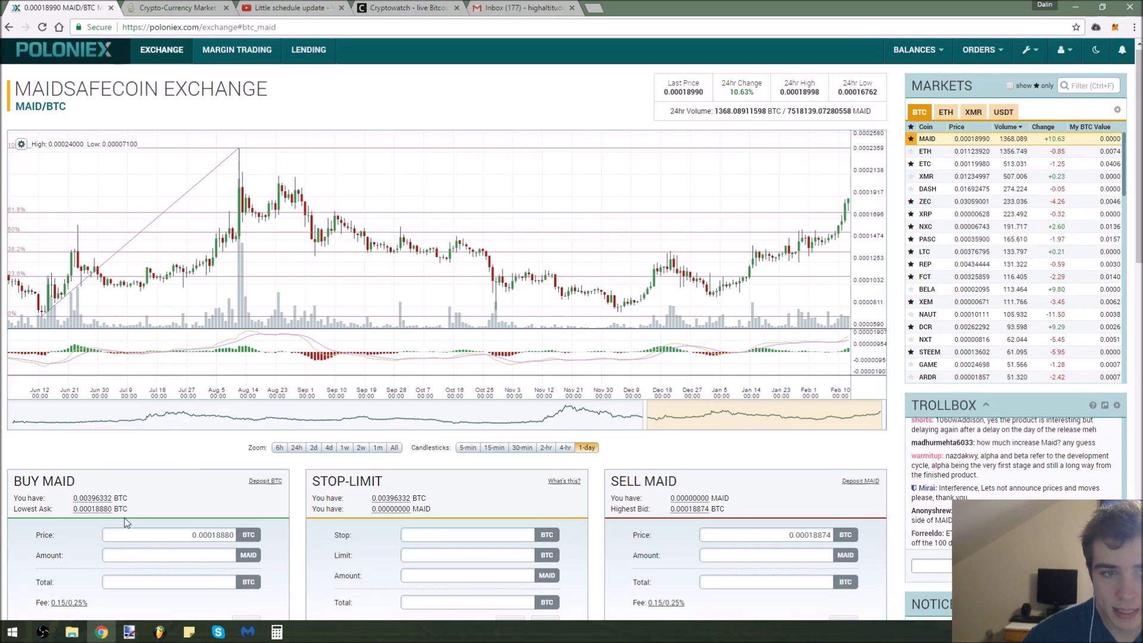
- Buy MAID at 0.00018880 BTC with a 0.001 BTC total and confirm the order
scroll(191, 476, "down", 2)
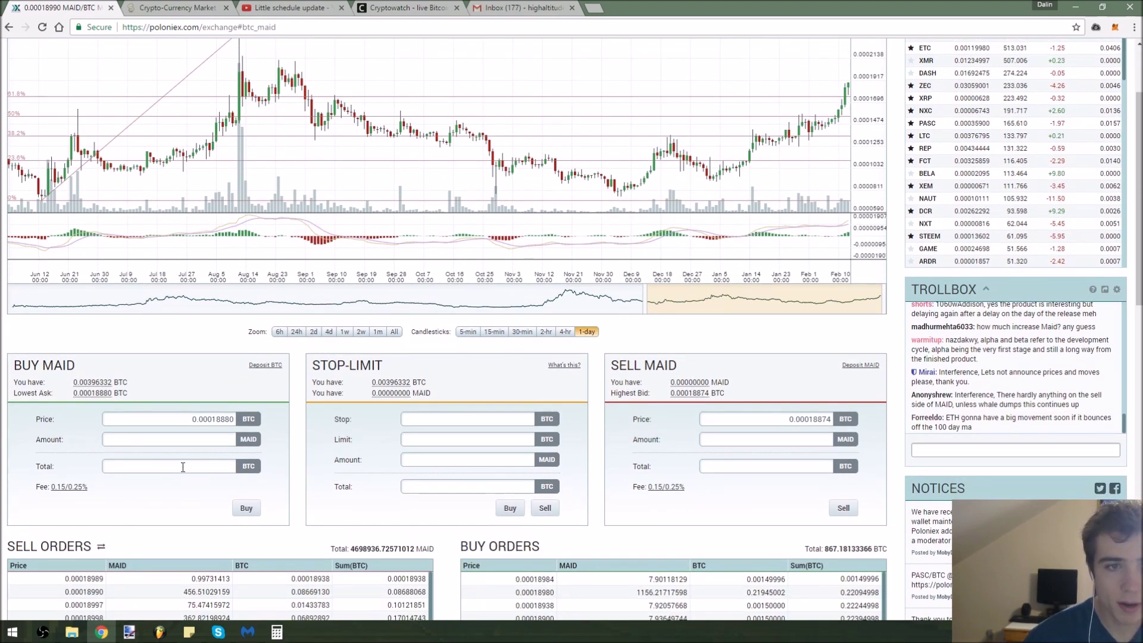
left_click(183, 467)
type(".001")
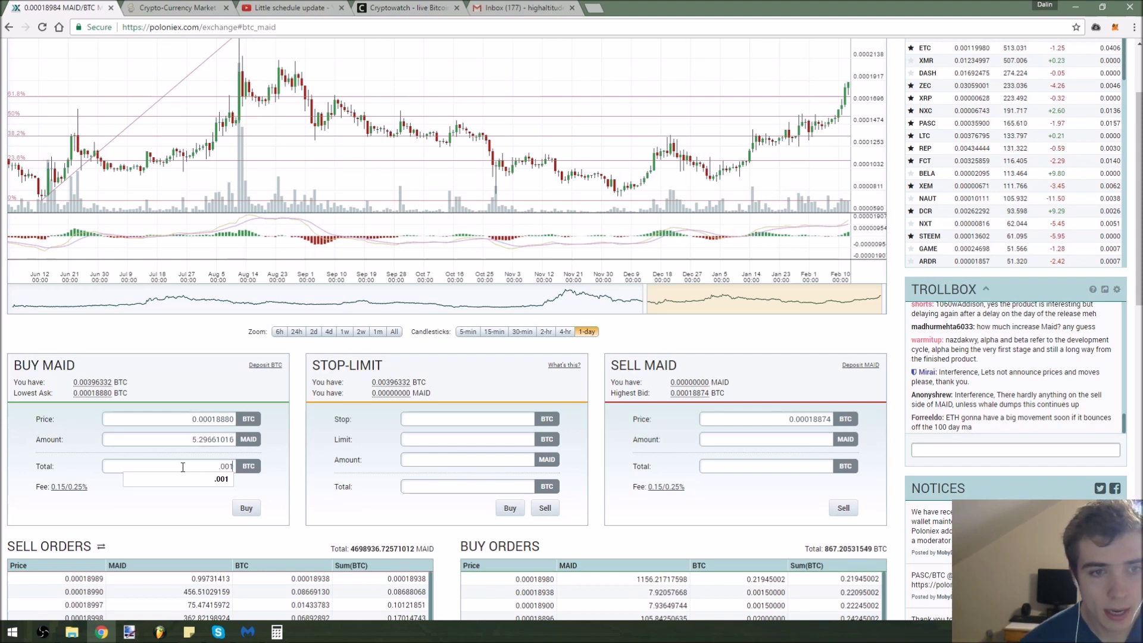
left_click(251, 516)
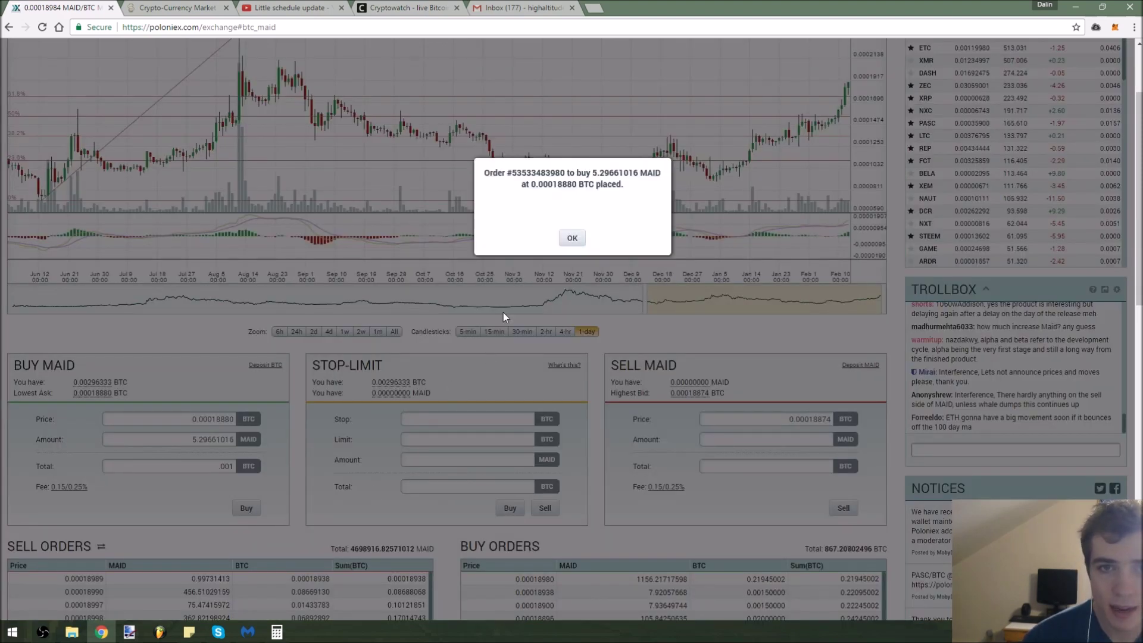
left_click(573, 237)
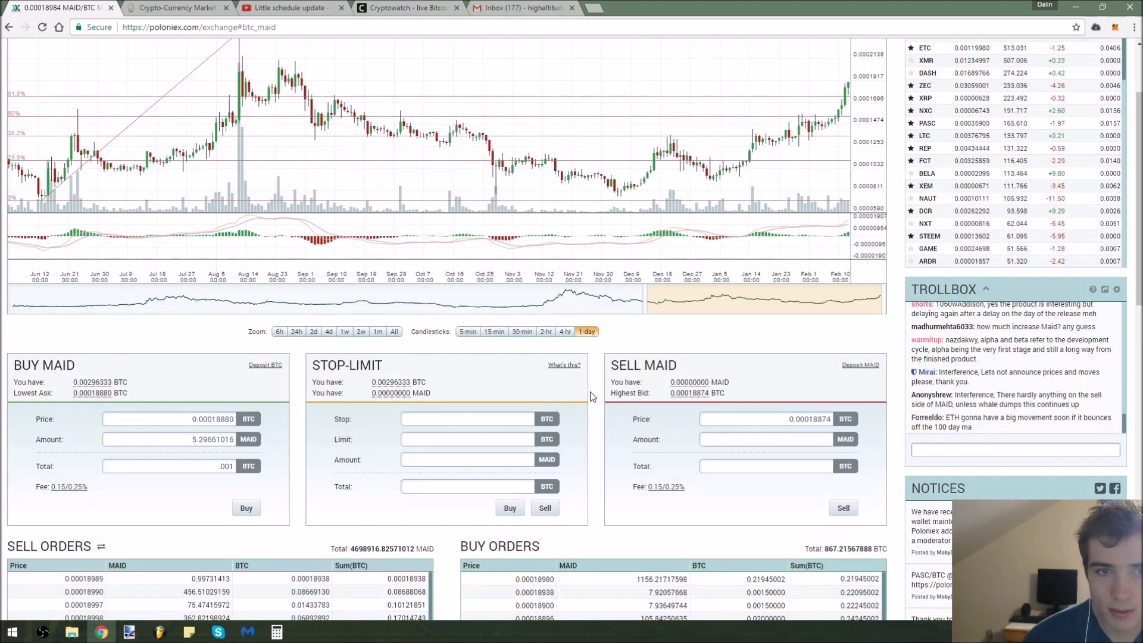
- Scroll down to find the new 5.29661016 MAID buy in My Open Orders
scroll(591, 399, "down", 7)
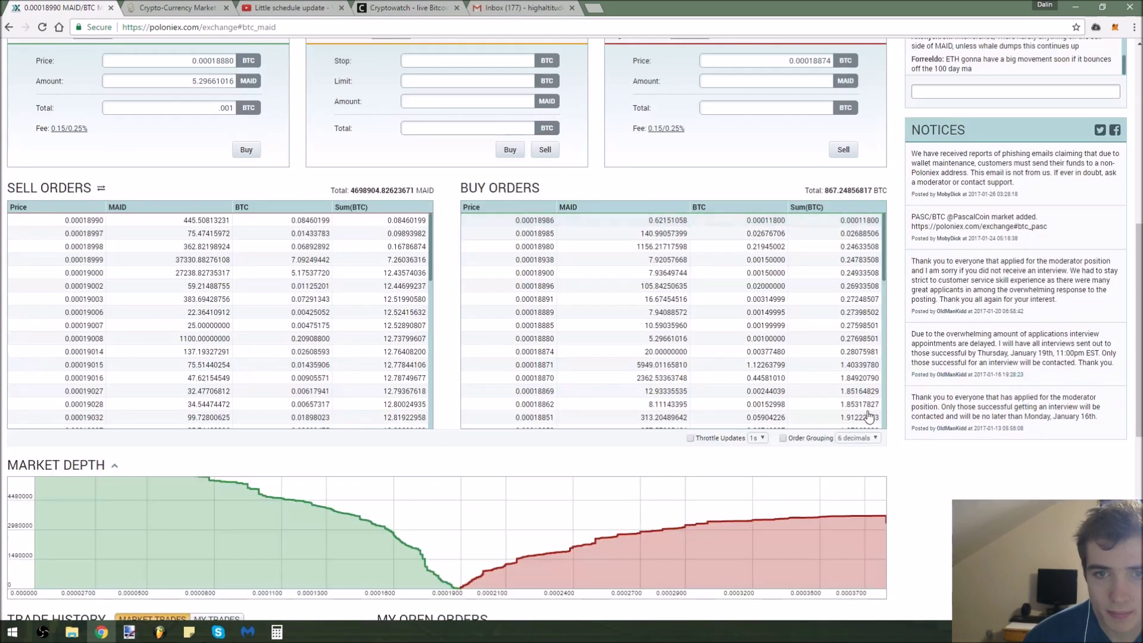
scroll(951, 415, "down", 4)
scroll(951, 415, "down", 2)
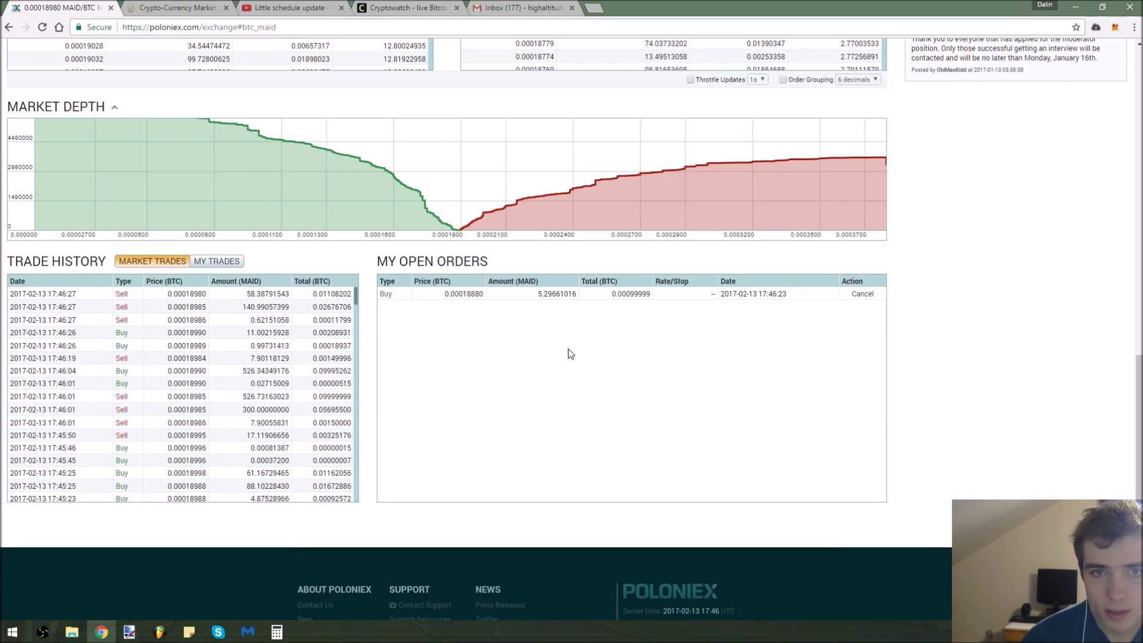
scroll(470, 313, "up", 15)
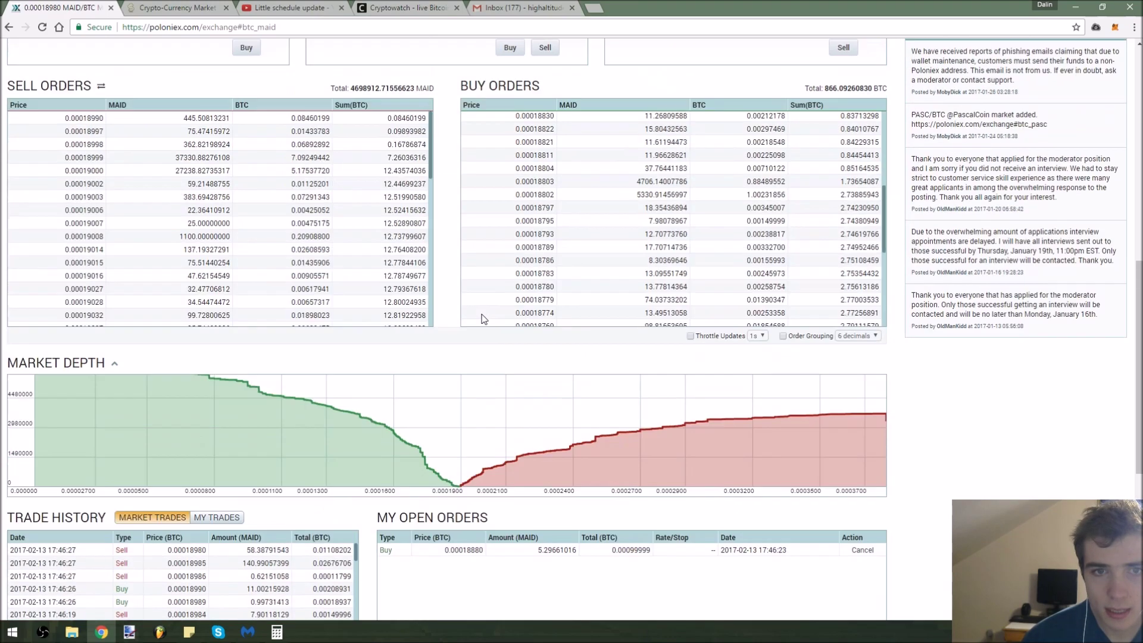
scroll(880, 359, "down", 13)
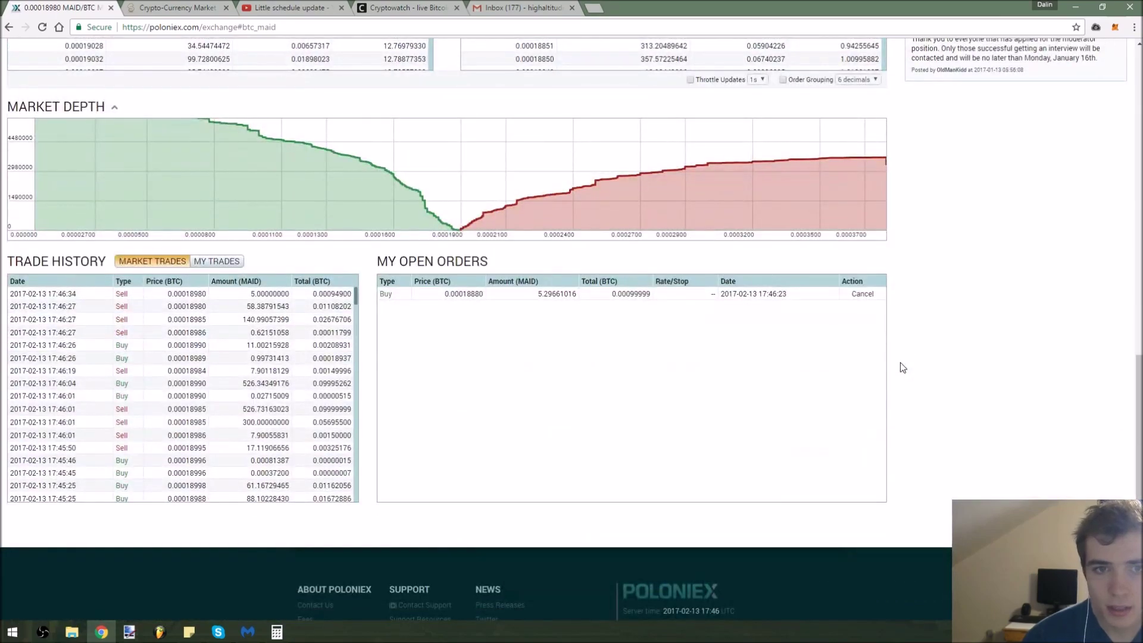
scroll(903, 368, "down", 2)
scroll(903, 368, "up", 6)
scroll(902, 368, "up", 10)
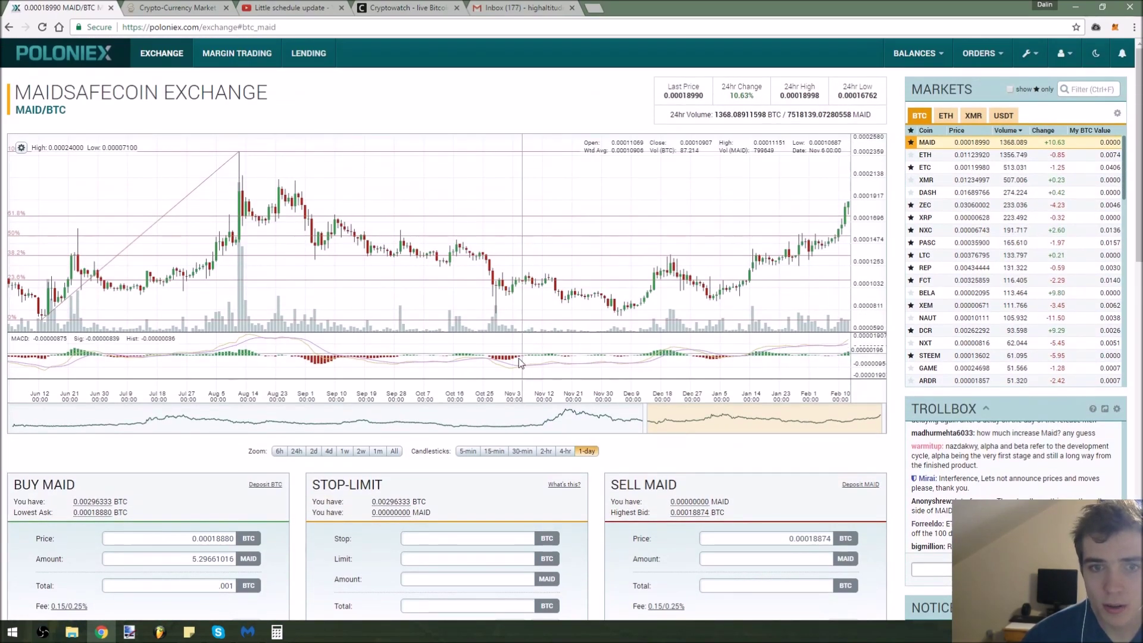
scroll(519, 359, "down", 4)
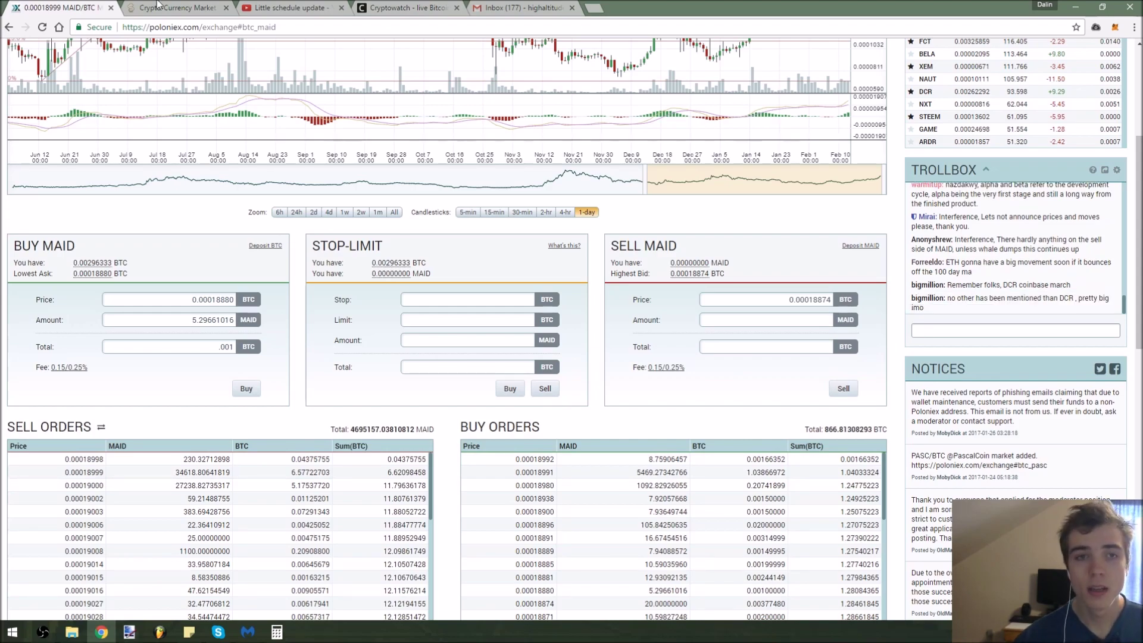
scroll(353, 245, "down", 10)
scroll(854, 359, "up", 15)
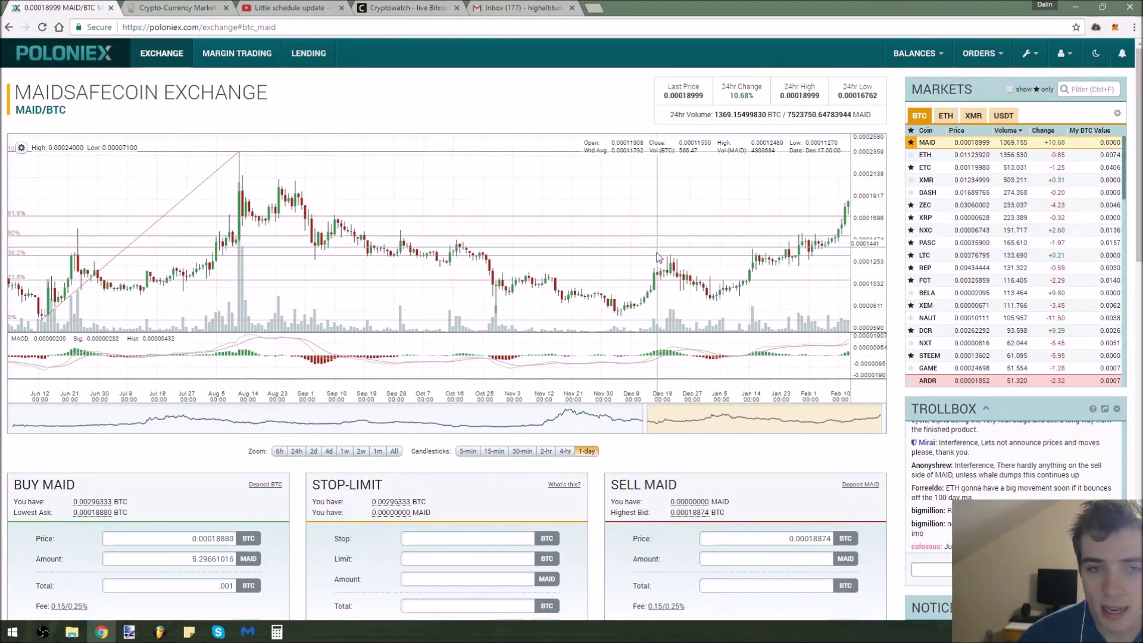
scroll(583, 287, "down", 2)
scroll(562, 298, "up", 2)
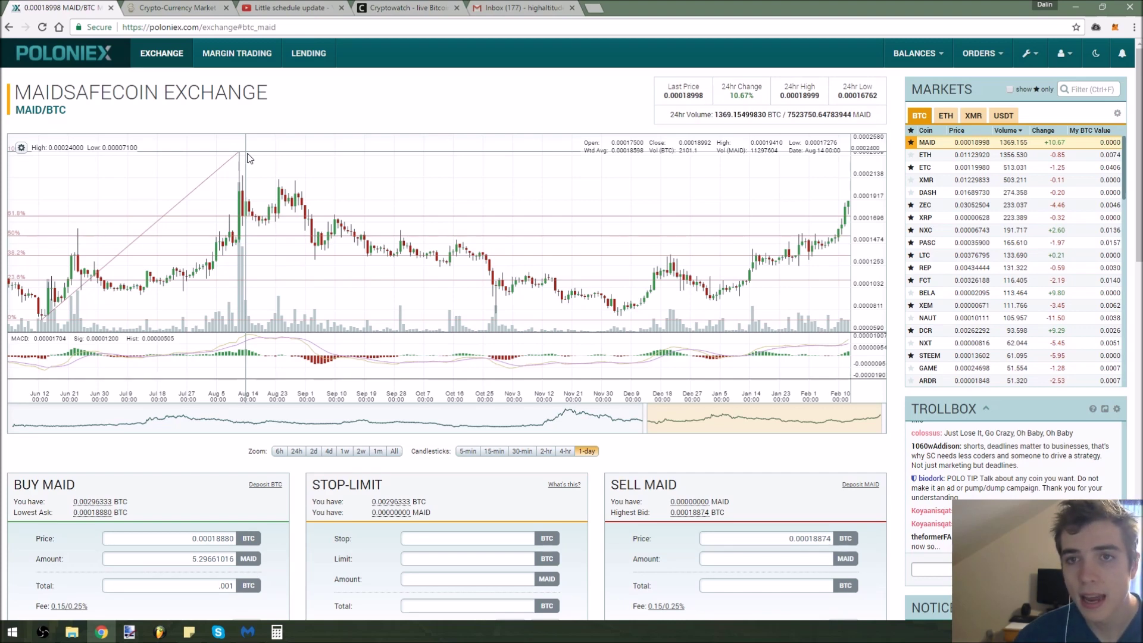
scroll(472, 326, "down", 3)
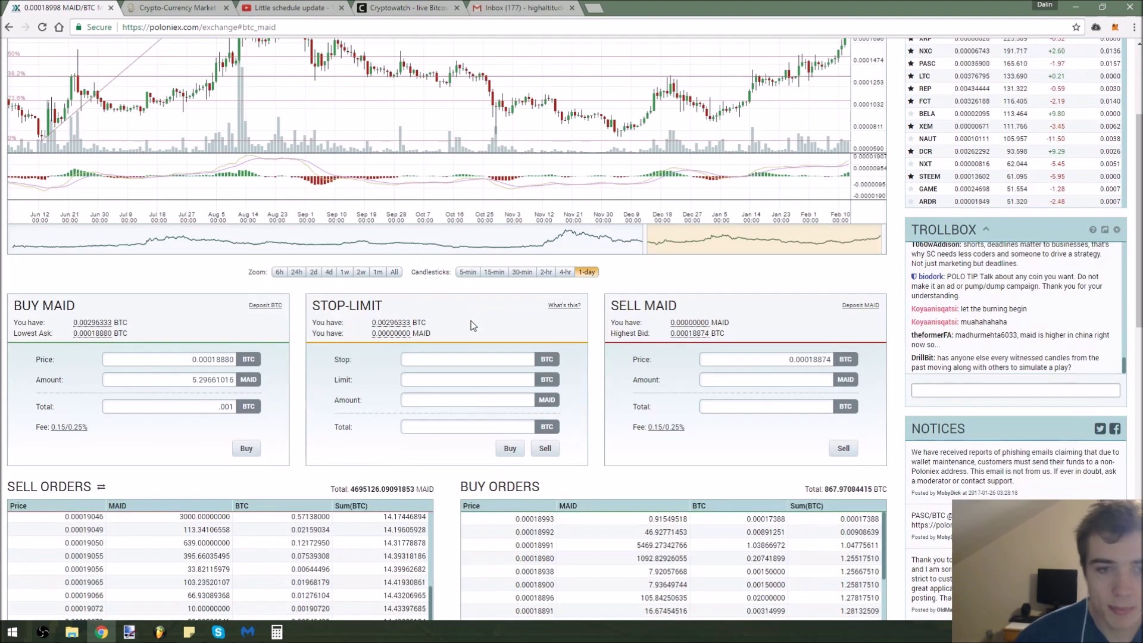
- Enter .00024 as the stop-limit stop price, removing the stray extra digit
left_click(449, 362)
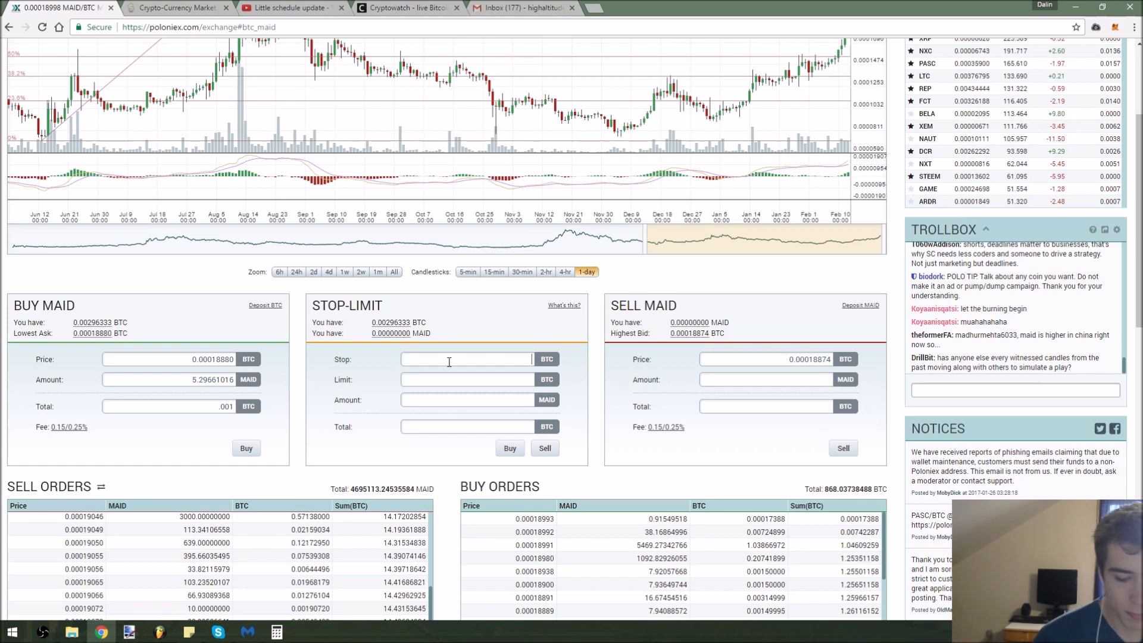
type(".000")
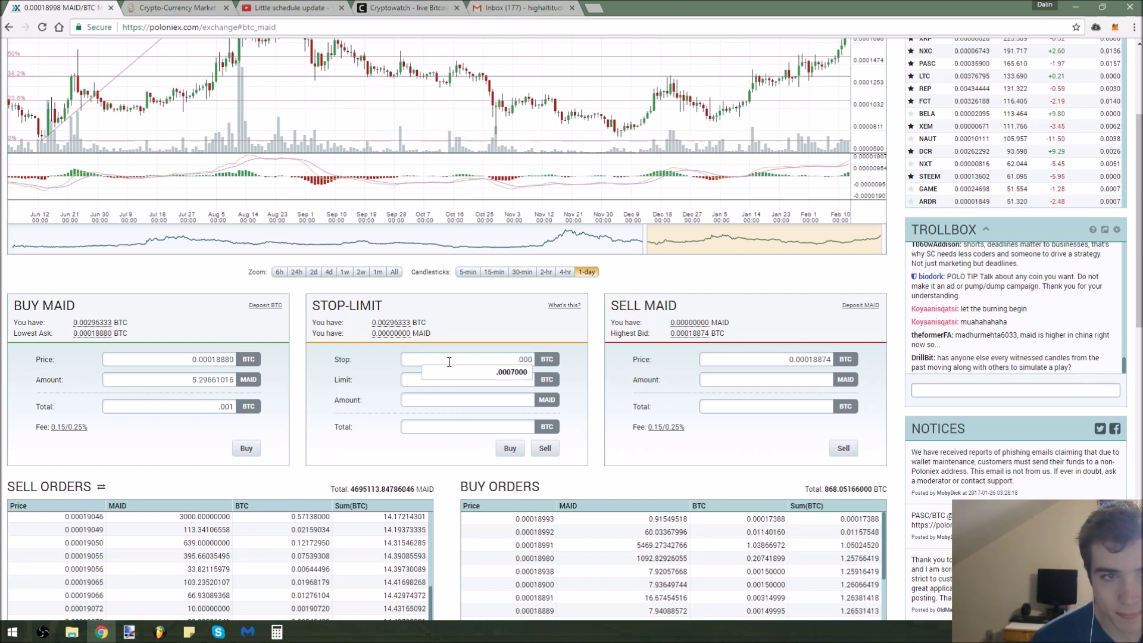
scroll(383, 116, "up", 3)
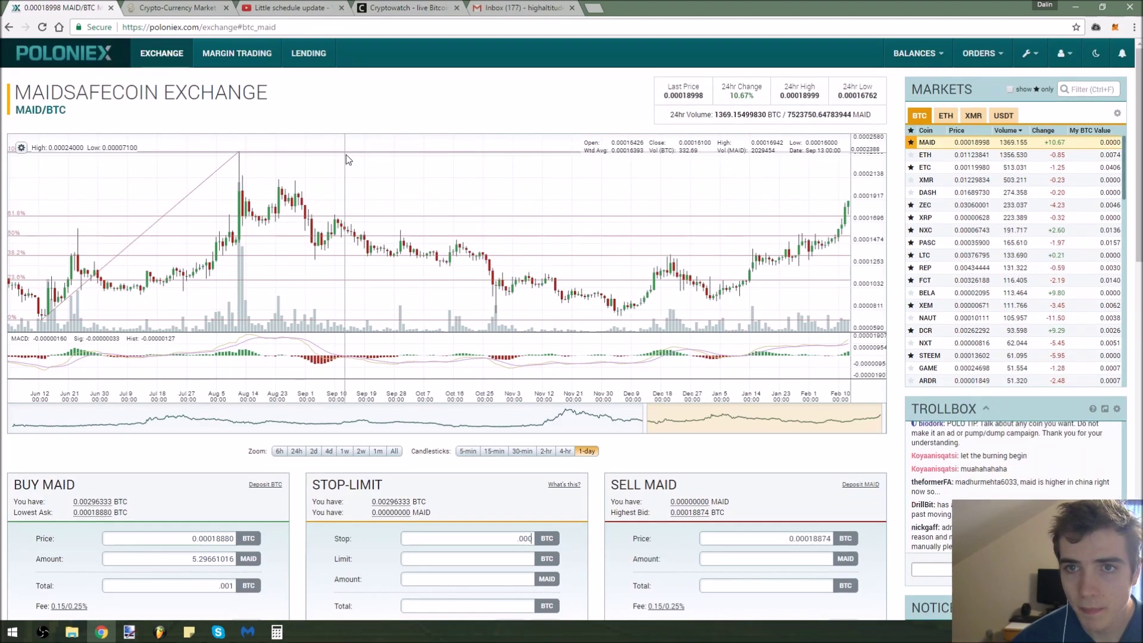
scroll(352, 202, "down", 5)
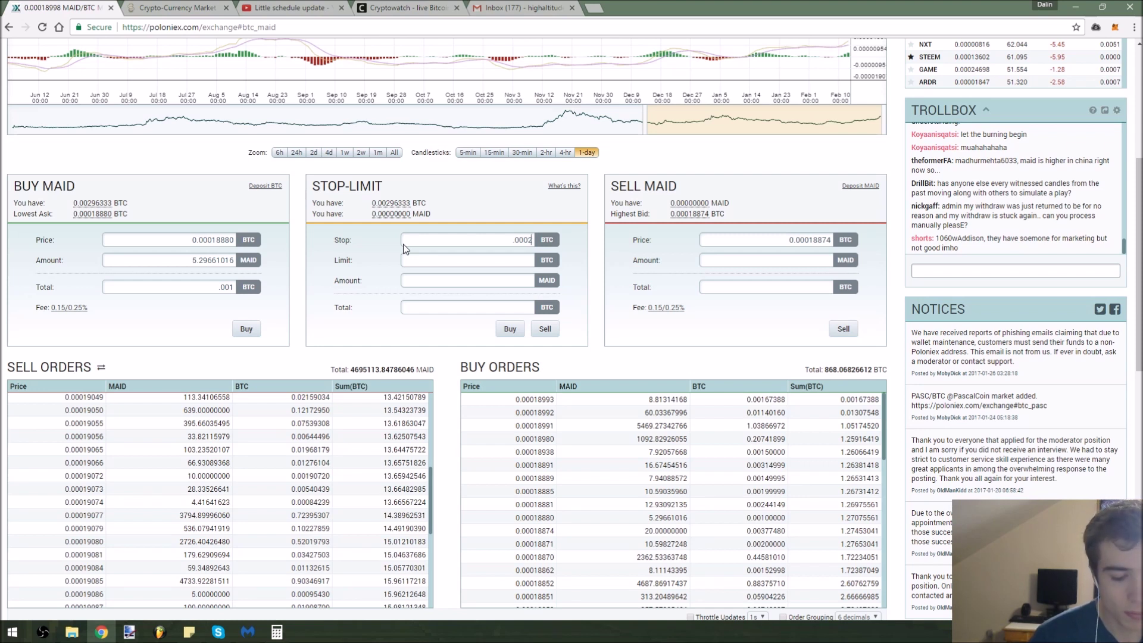
type("4")
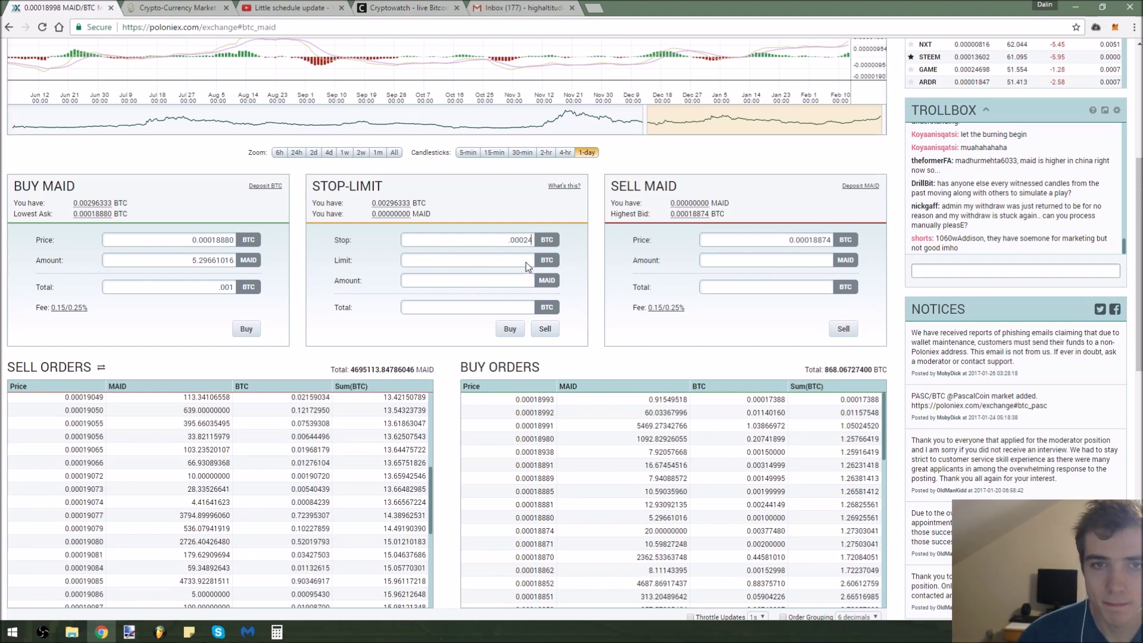
type("4")
key("BackSpace")
scroll(526, 264, "up", 1)
scroll(517, 272, "down", 2)
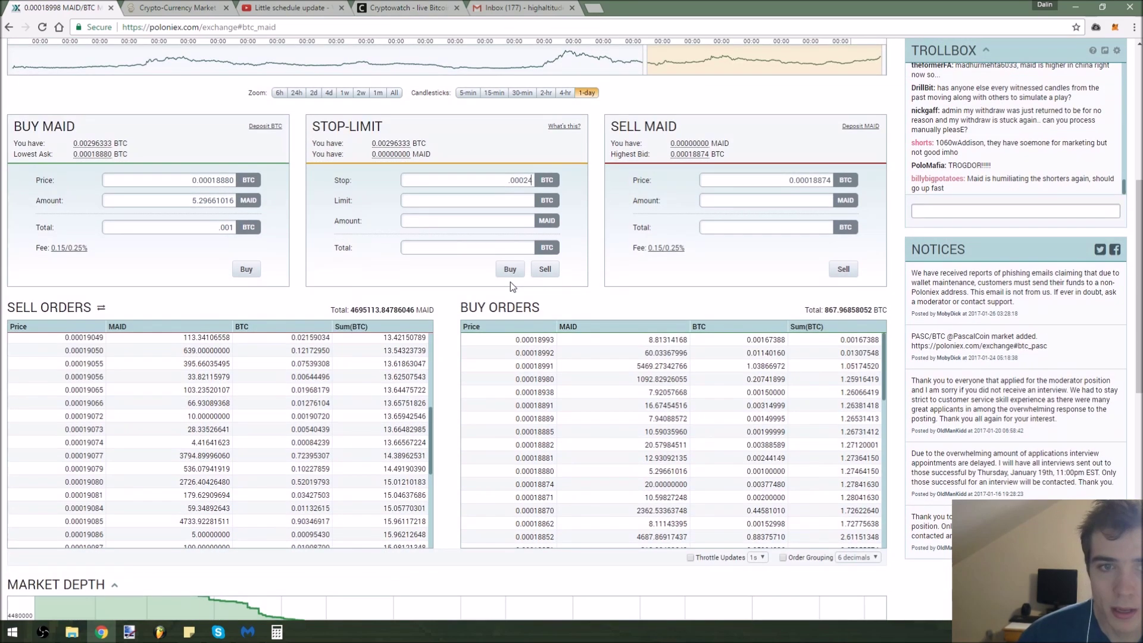
scroll(510, 281, "up", 6)
scroll(511, 286, "down", 1)
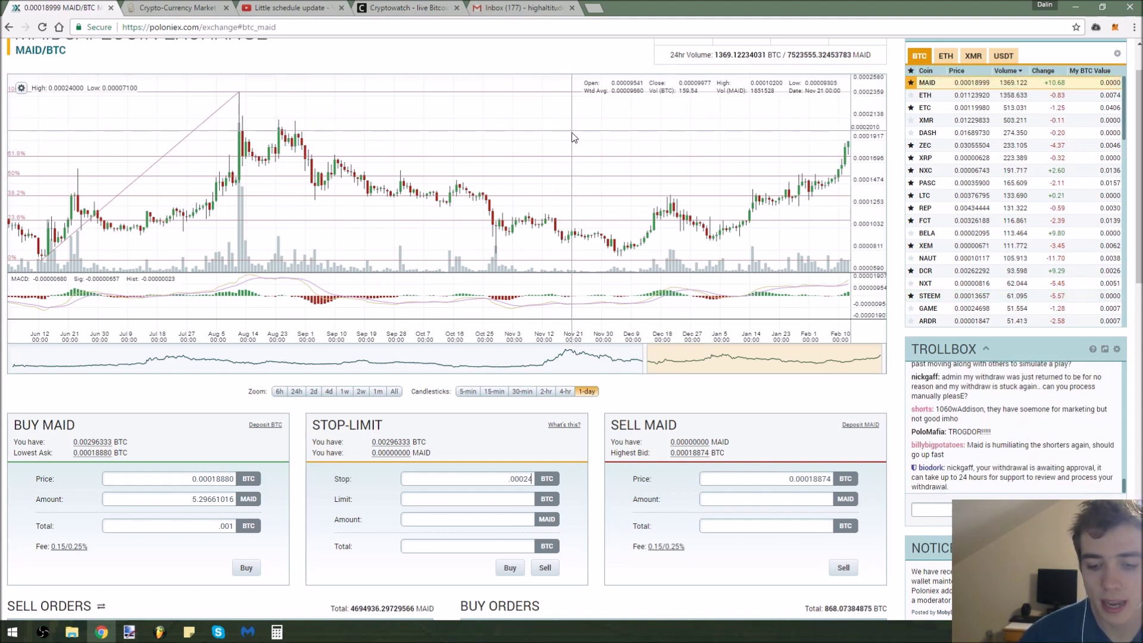
scroll(487, 271, "down", 4)
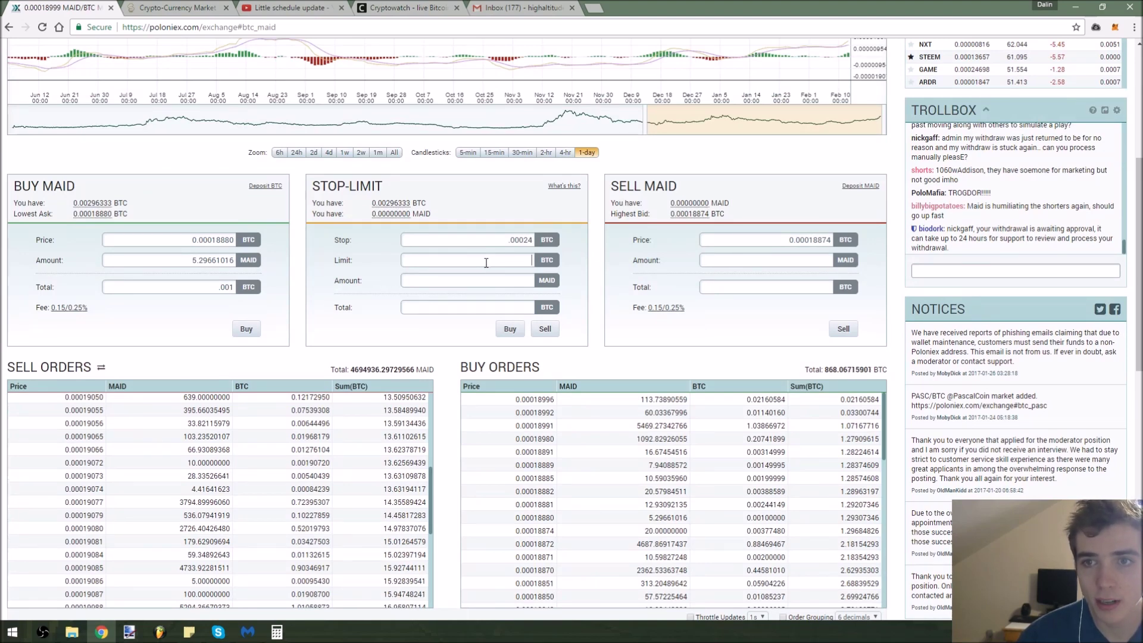
scroll(481, 271, "up", 5)
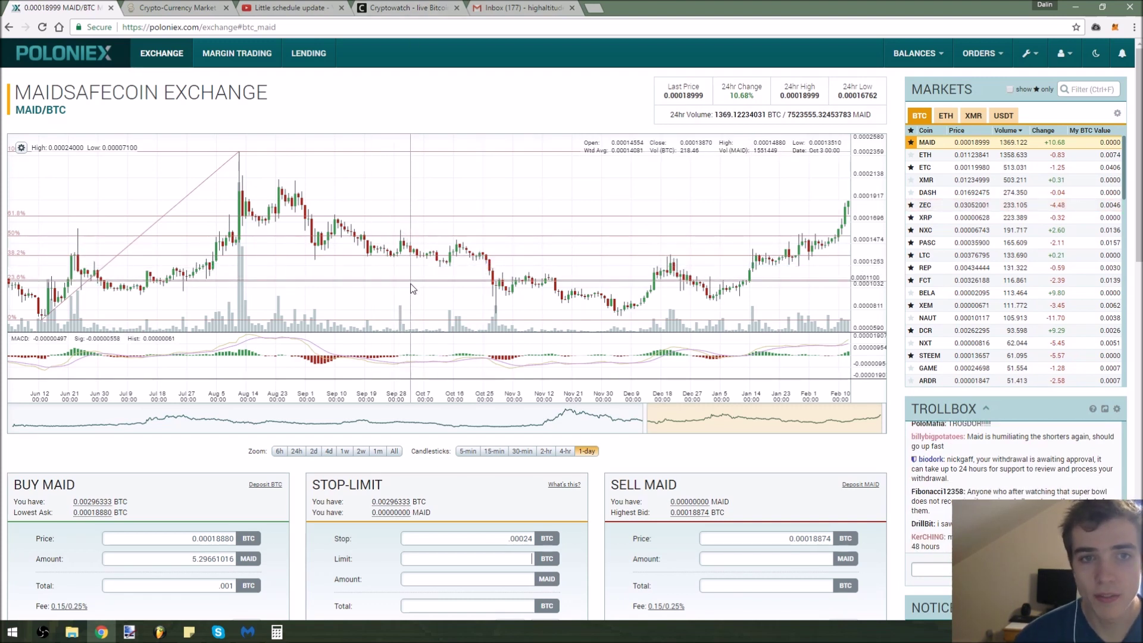
- Enter .00023 as the stop-limit limit price, then move on to the Total field
scroll(409, 278, "down", 4)
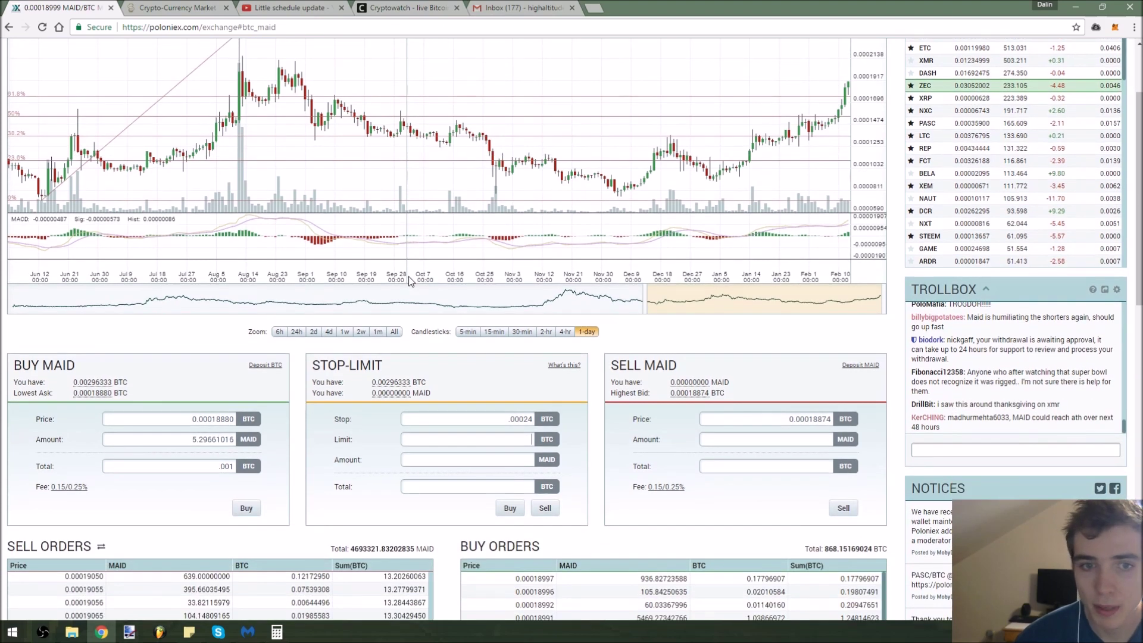
key("Down")
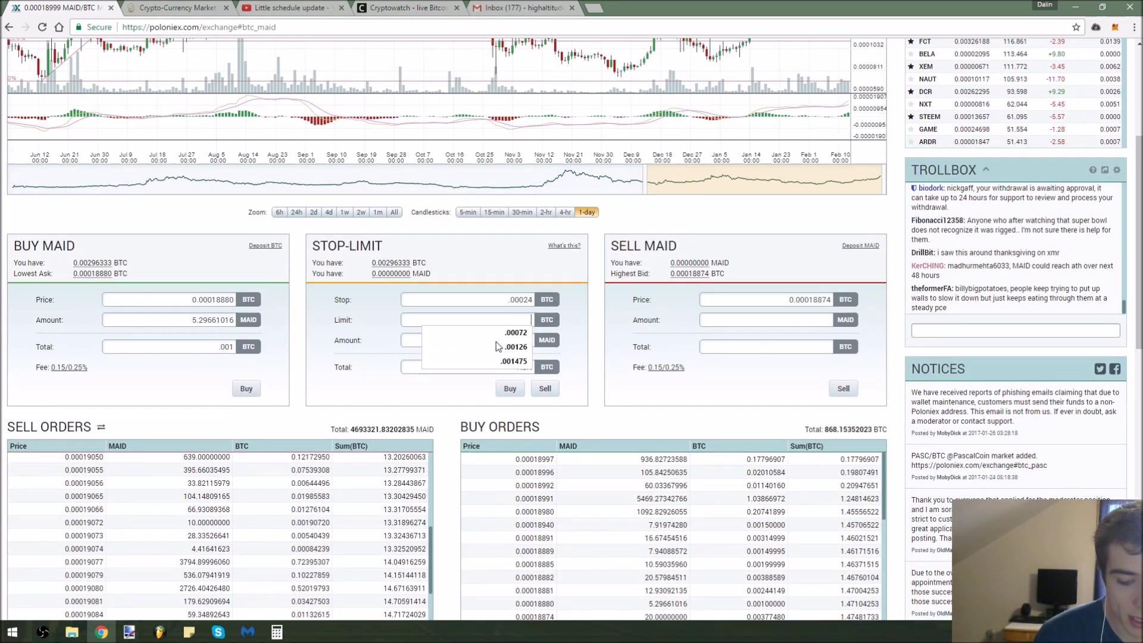
type(".000")
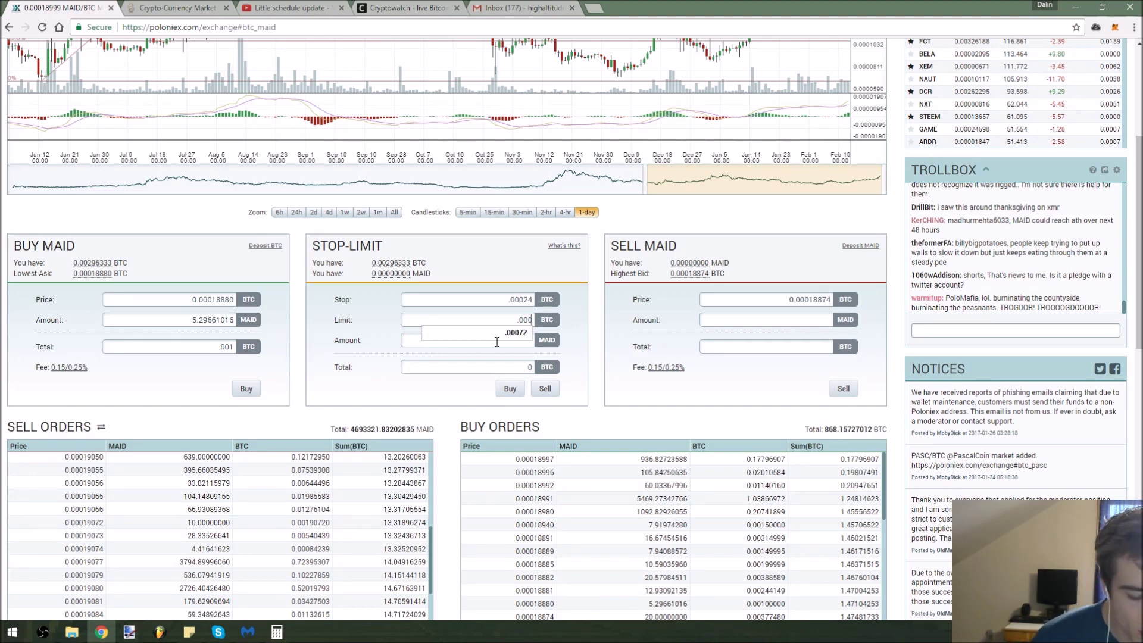
type("23")
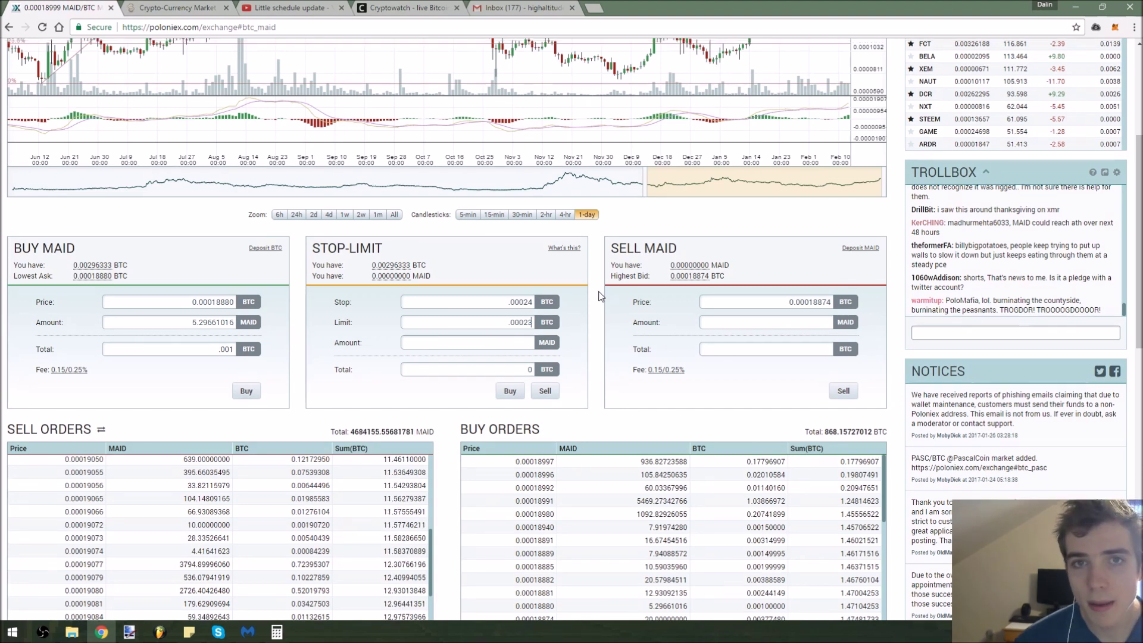
scroll(528, 291, "up", 4)
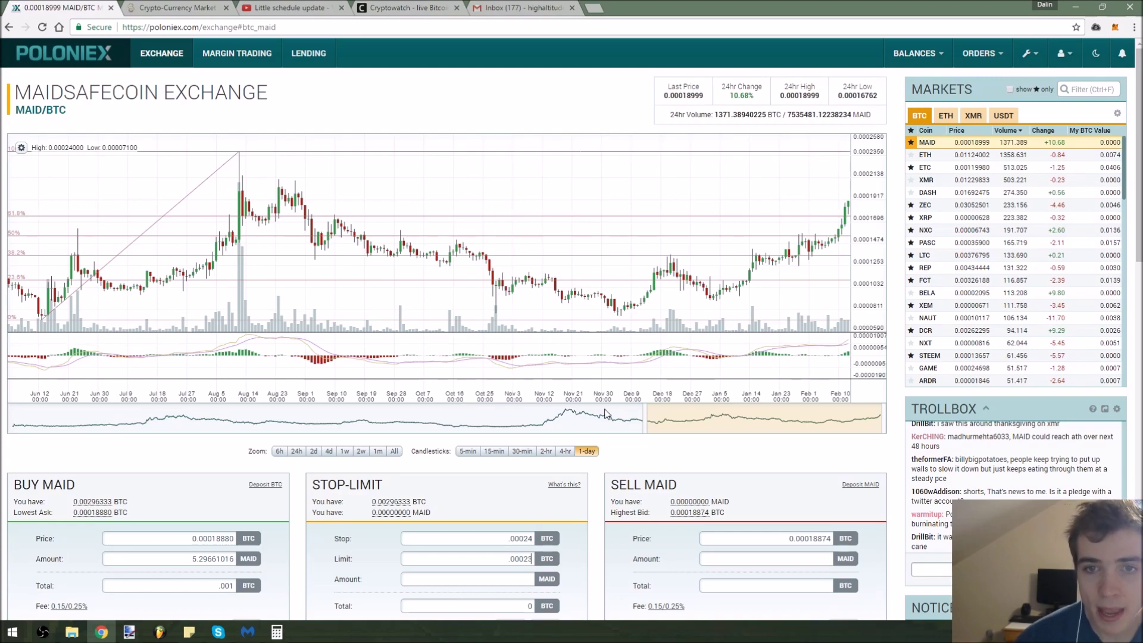
scroll(662, 420, "down", 6)
scroll(685, 421, "down", 10)
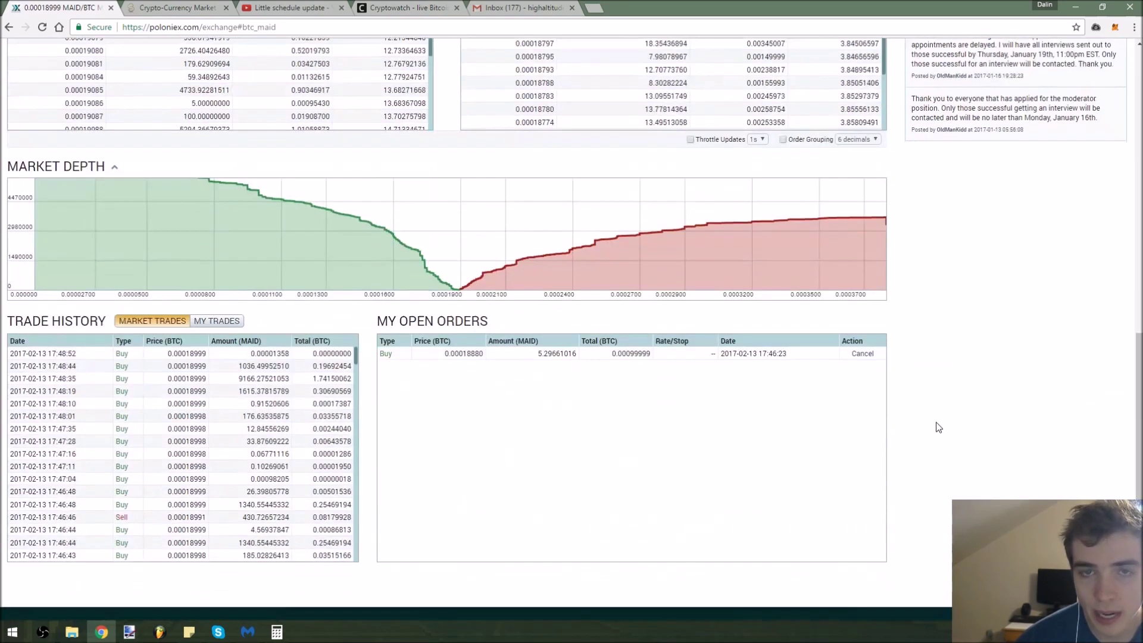
scroll(935, 426, "up", 10)
scroll(574, 257, "up", 2)
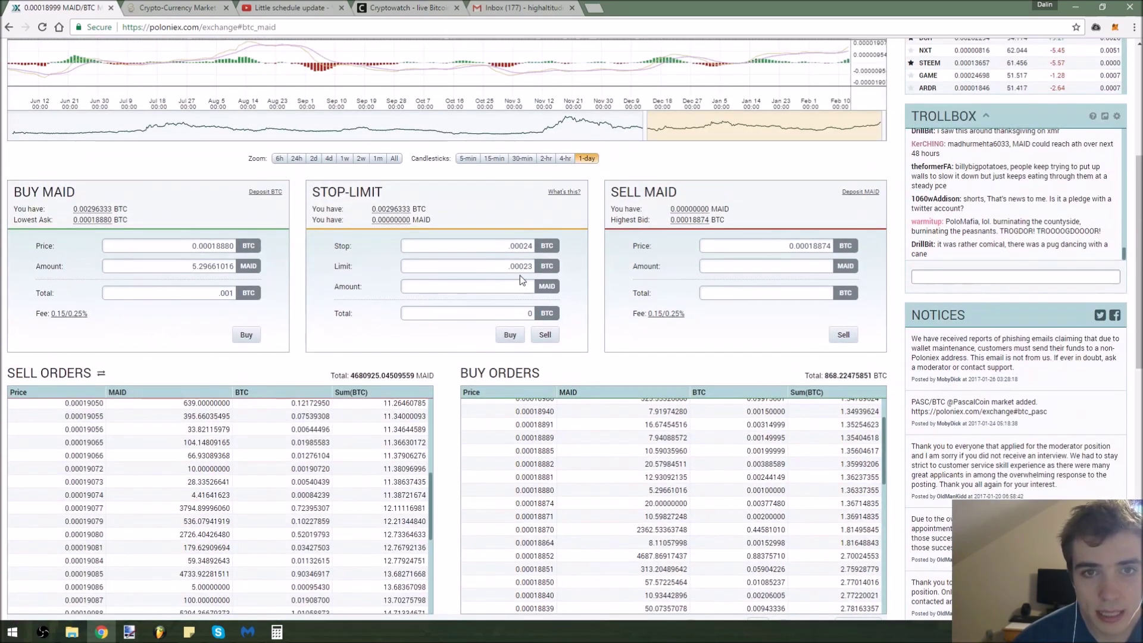
key("Tab")
scroll(560, 359, "up", 2)
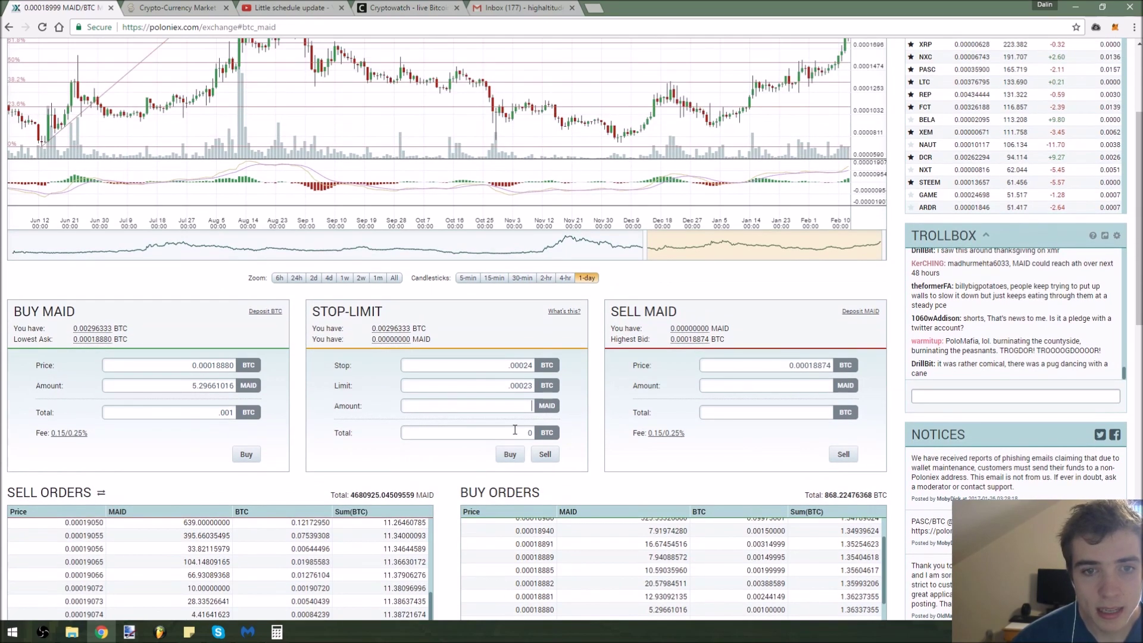
key("Tab")
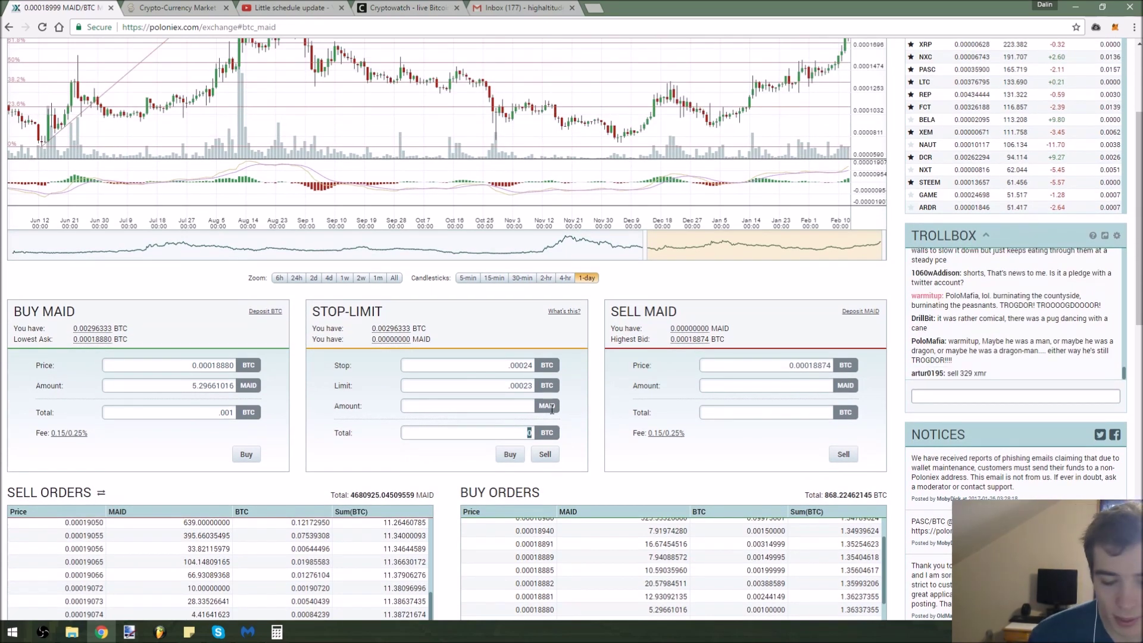
- Submit the stop-limit buy with a 0.001 BTC total and confirm the stop order
type(".001")
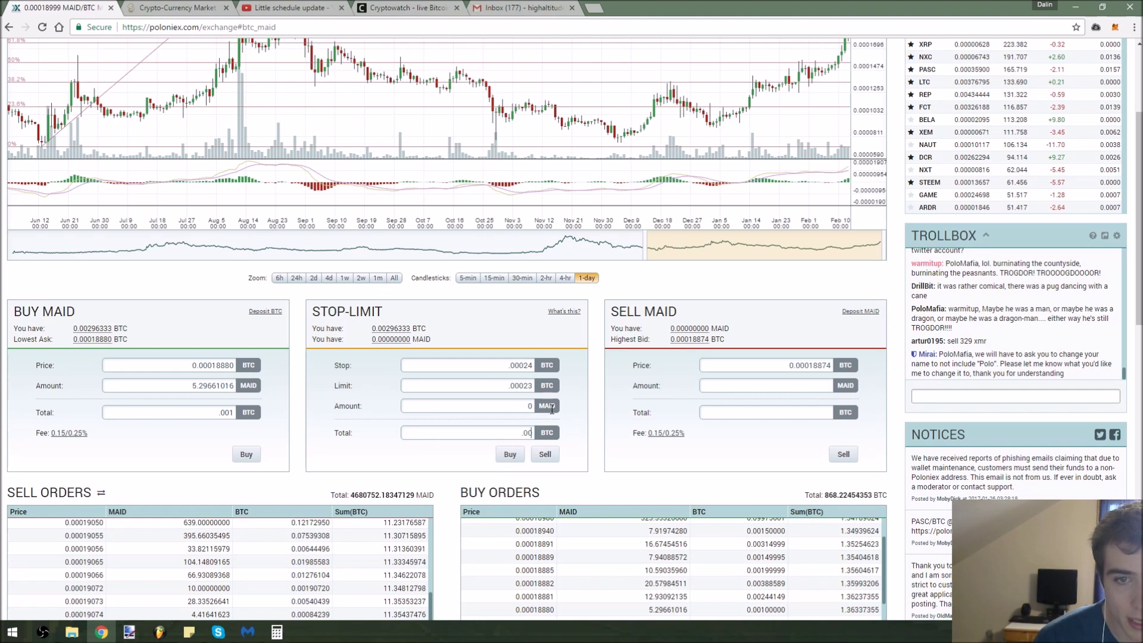
left_click(511, 455)
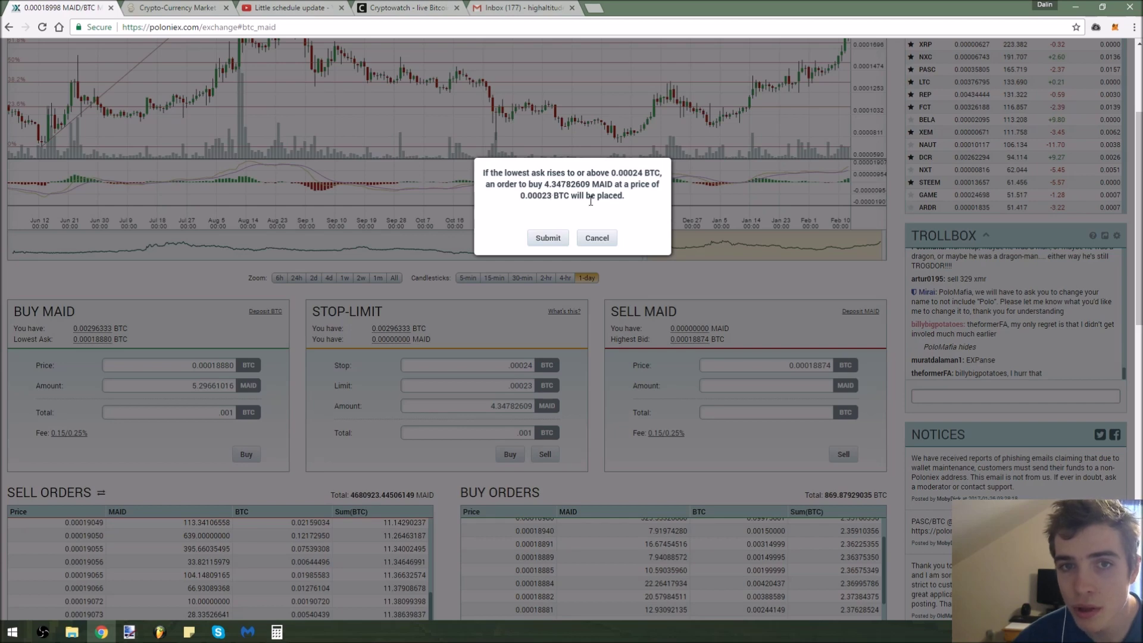
left_click(546, 237)
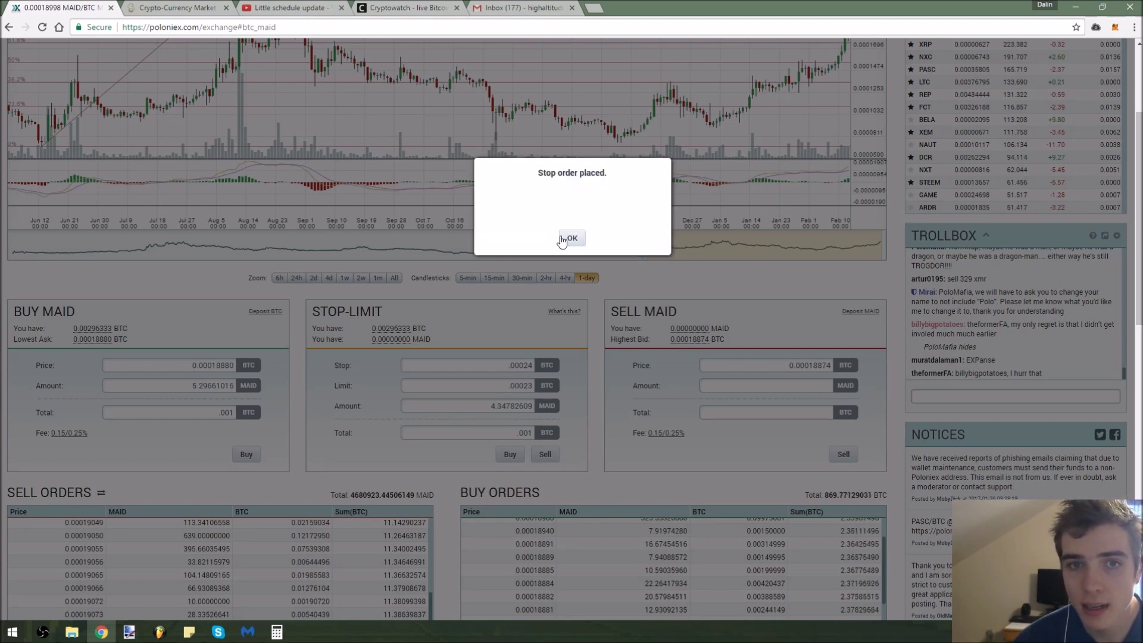
left_click(572, 239)
scroll(566, 242, "up", 5)
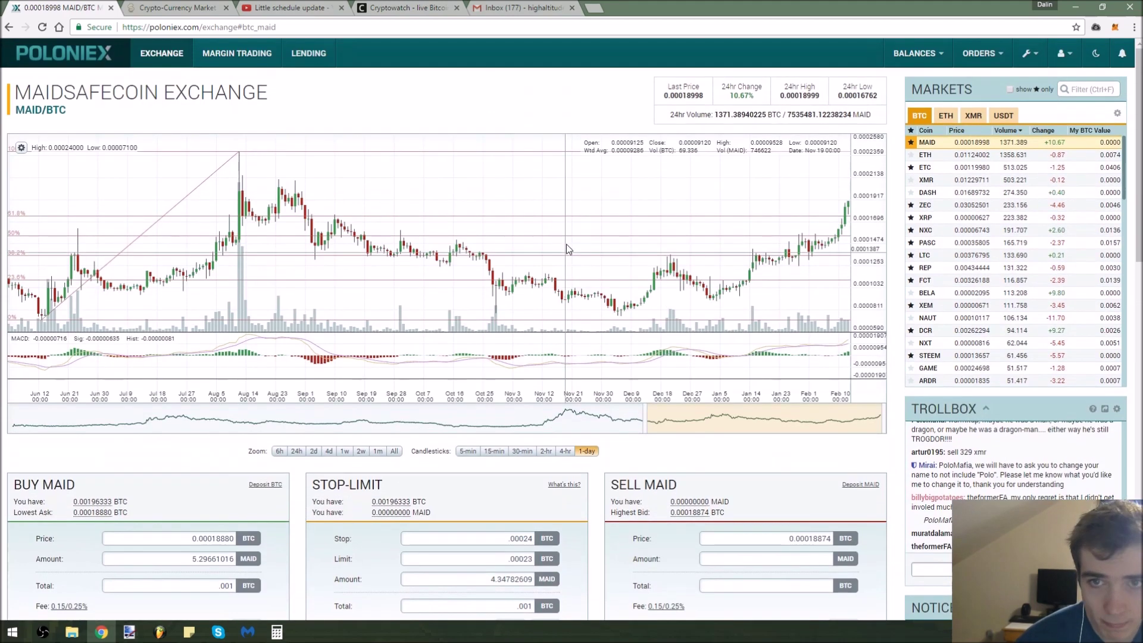
- Check My Open Orders for the Buy (Stop-limit) of 4.34782609 MAID at 0.00023, stop 0.00024
scroll(567, 244, "down", 8)
scroll(566, 245, "down", 7)
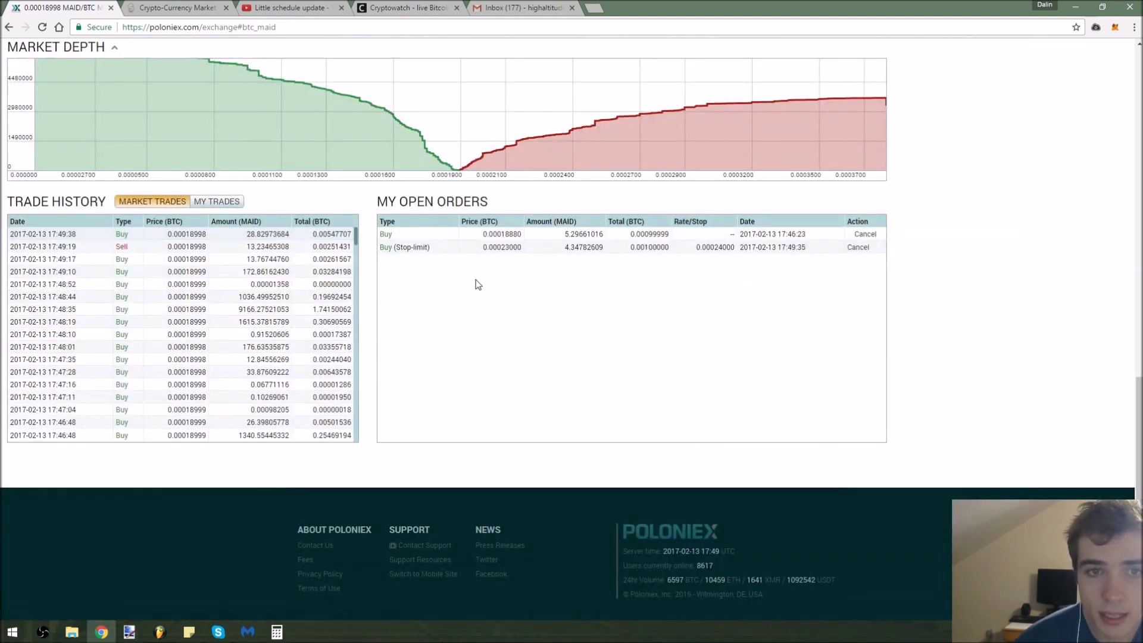
left_click_drag(431, 248, 379, 249)
left_click(401, 267)
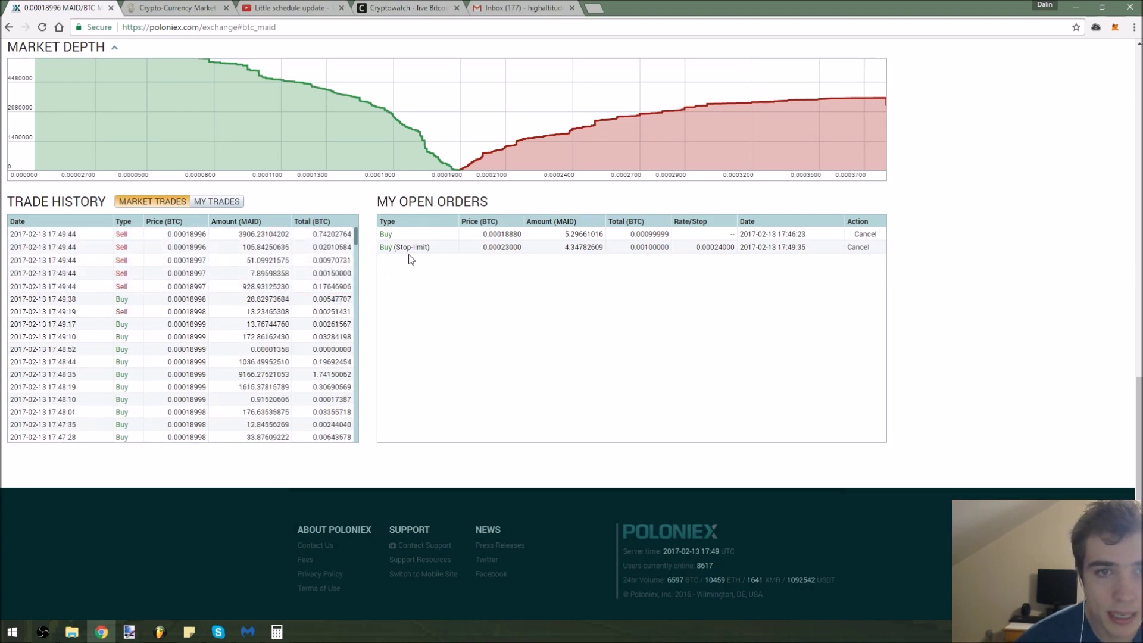
scroll(416, 256, "up", 10)
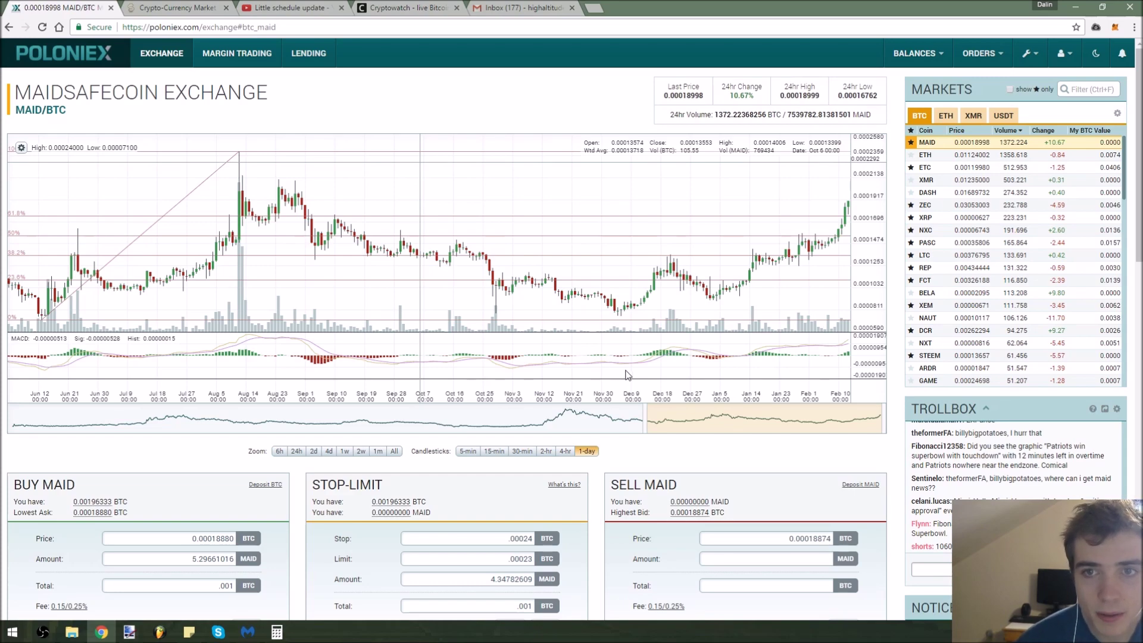
scroll(655, 381, "down", 4)
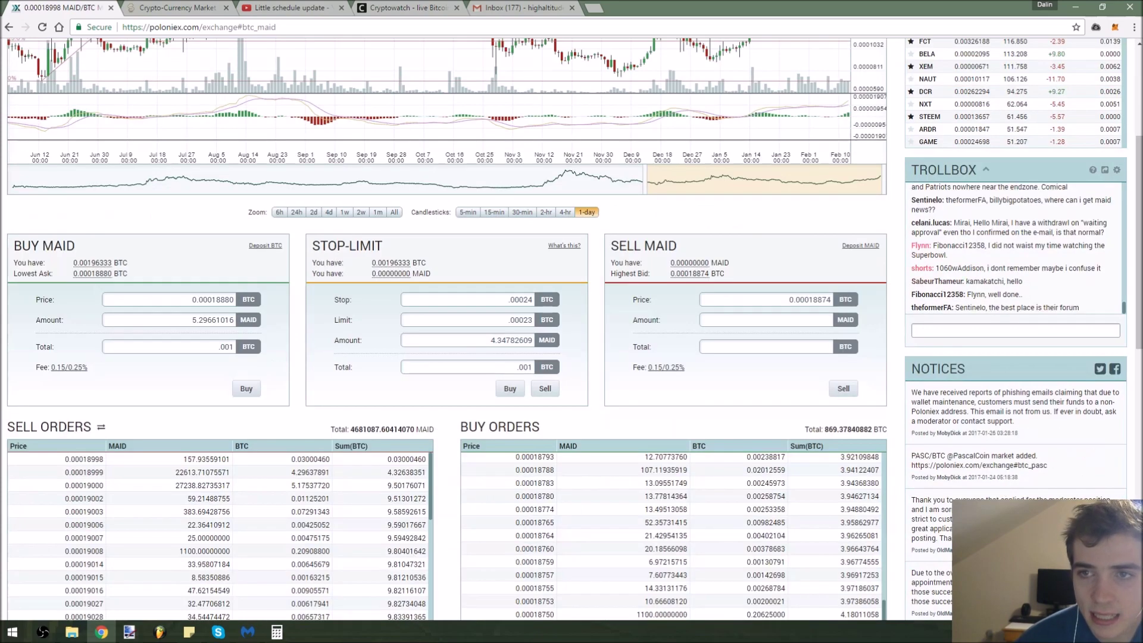
scroll(874, 389, "down", 10)
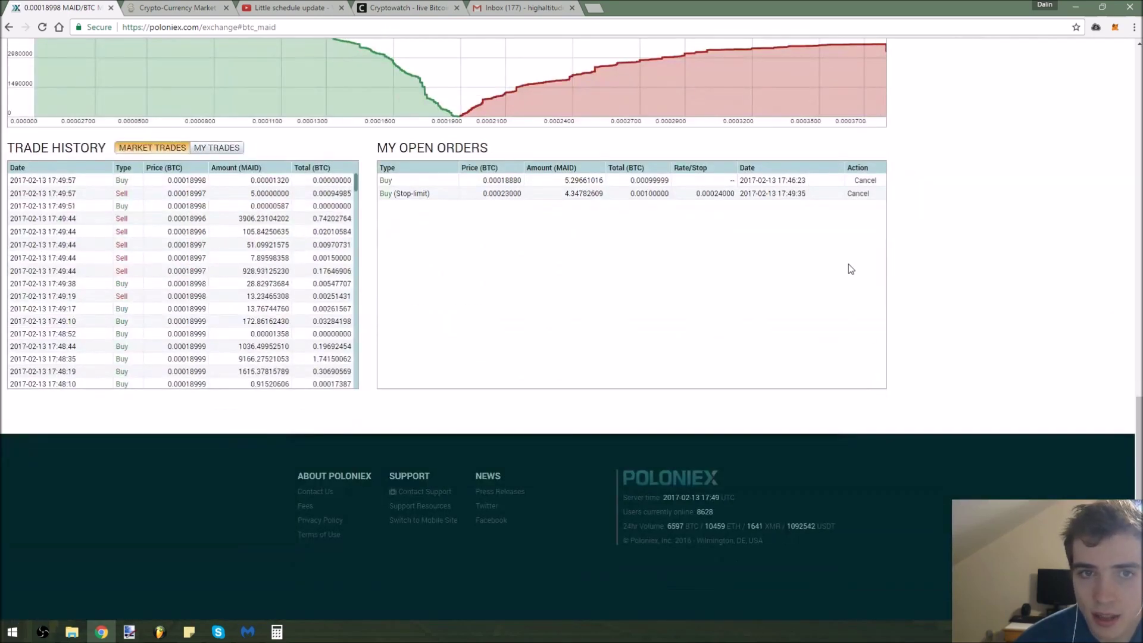
right_click(869, 194)
left_click(905, 157)
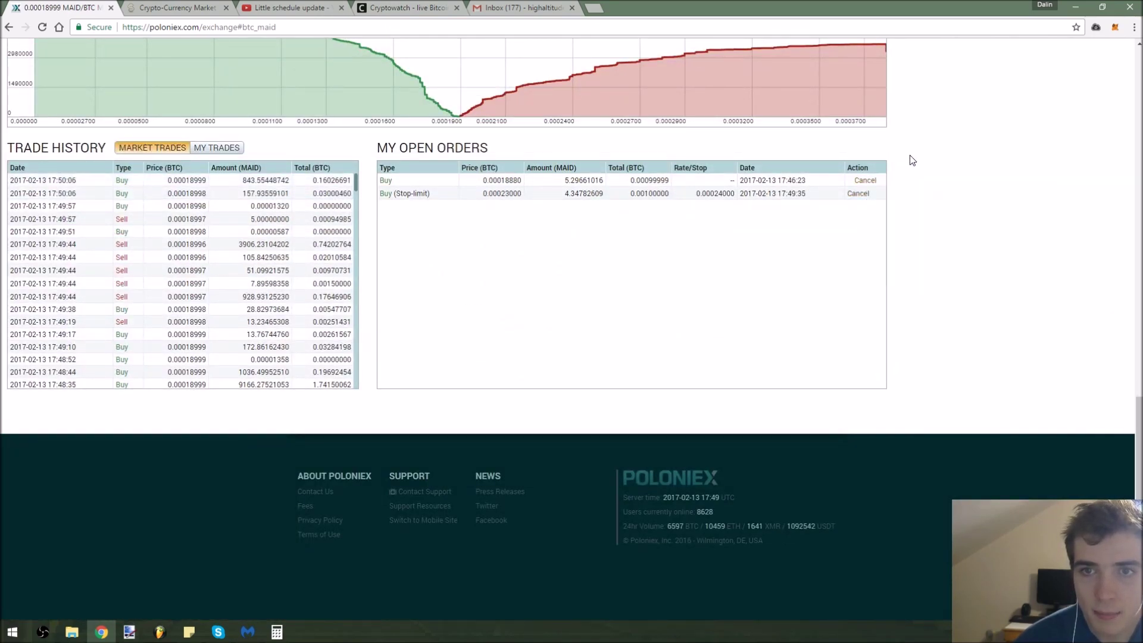
- Cancel the 0.00018880 BTC buy order and return to the trading forms
left_click(870, 181)
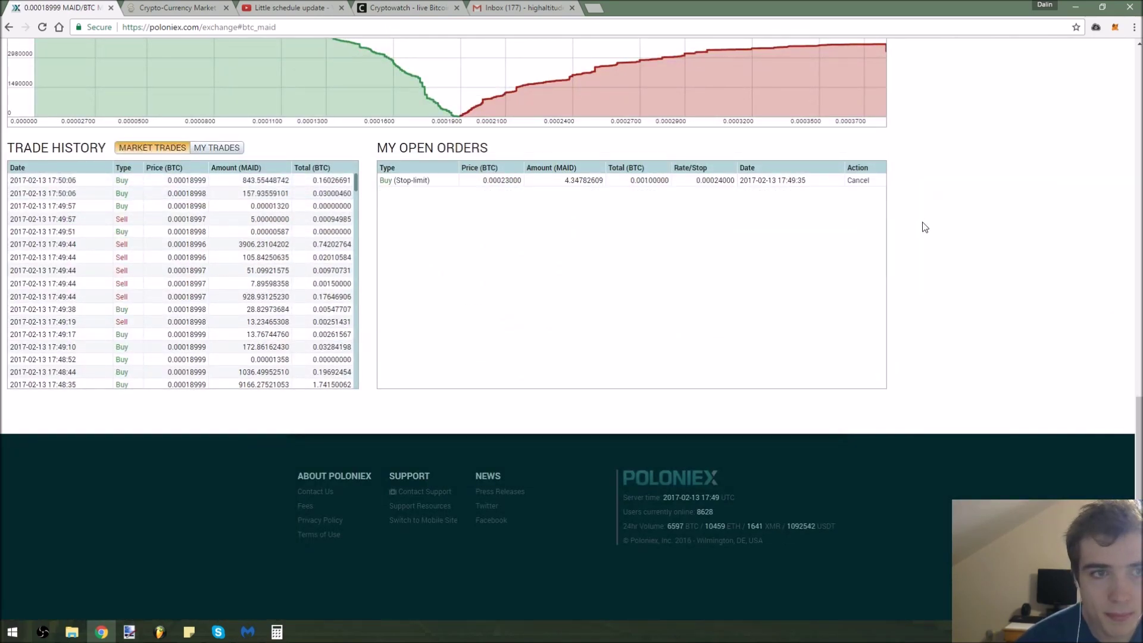
scroll(925, 227, "up", 12)
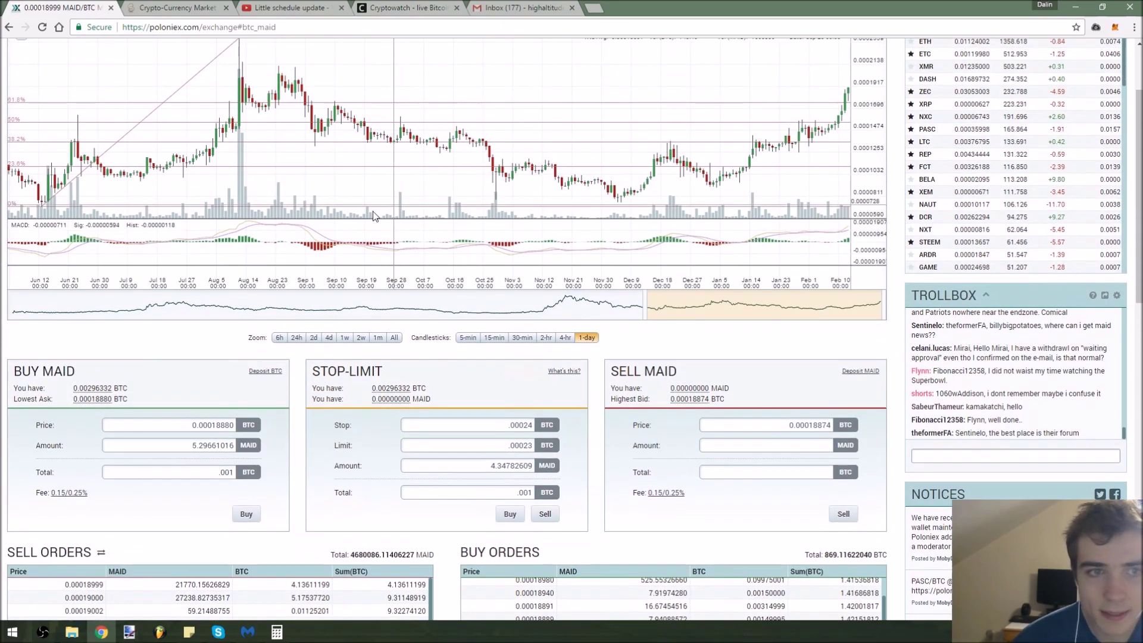
scroll(334, 297, "down", 5)
scroll(278, 262, "up", 4)
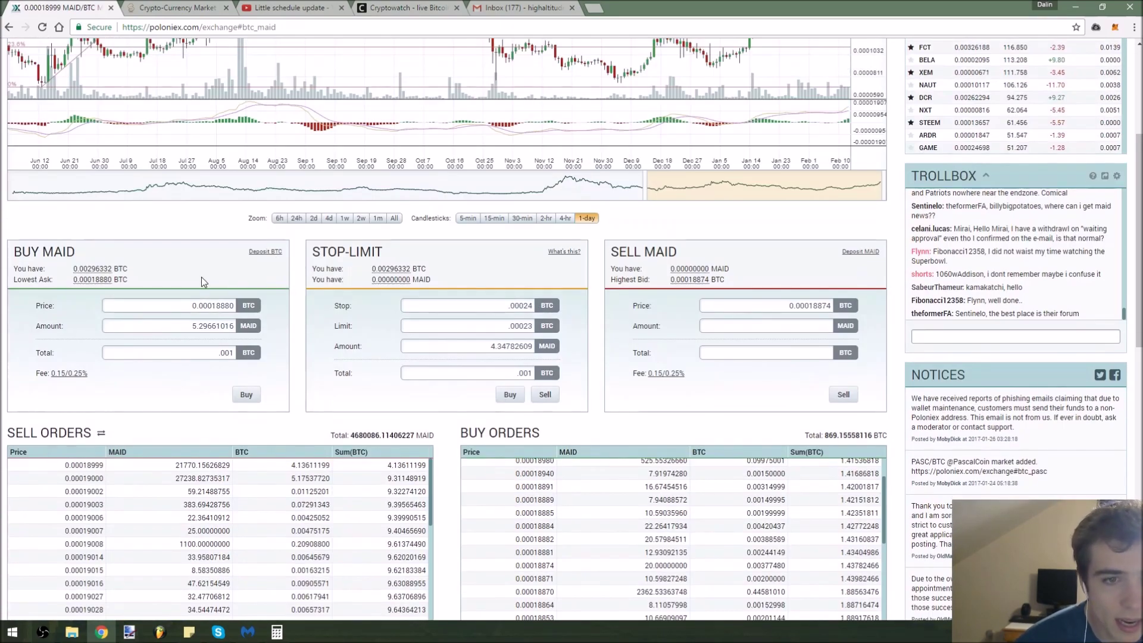
scroll(201, 277, "down", 2)
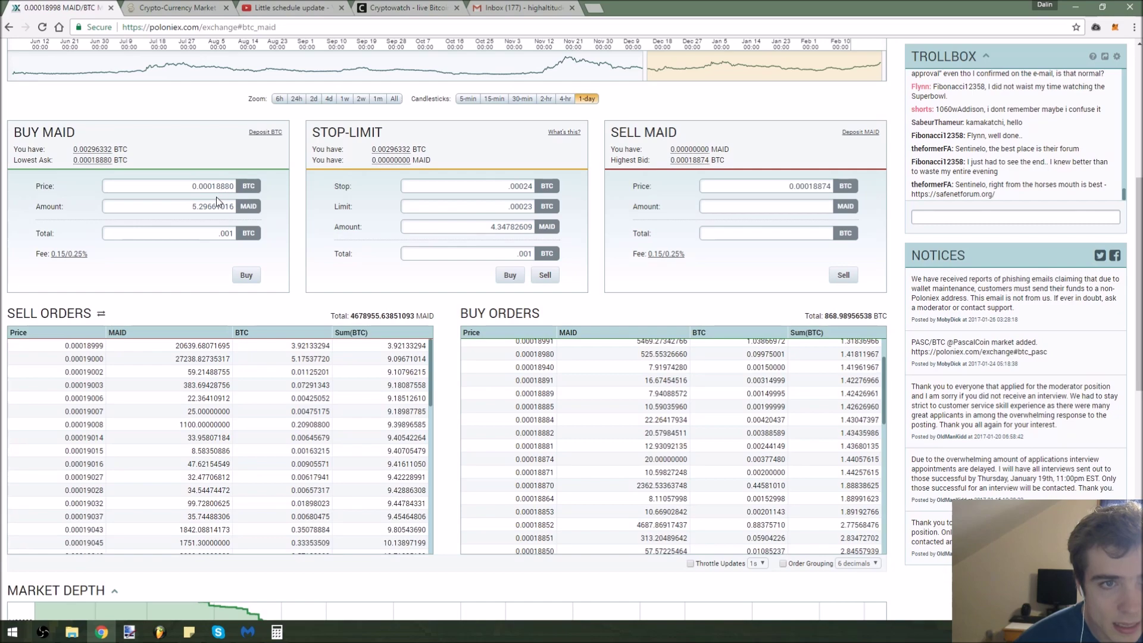
scroll(217, 194, "up", 5)
scroll(289, 262, "down", 6)
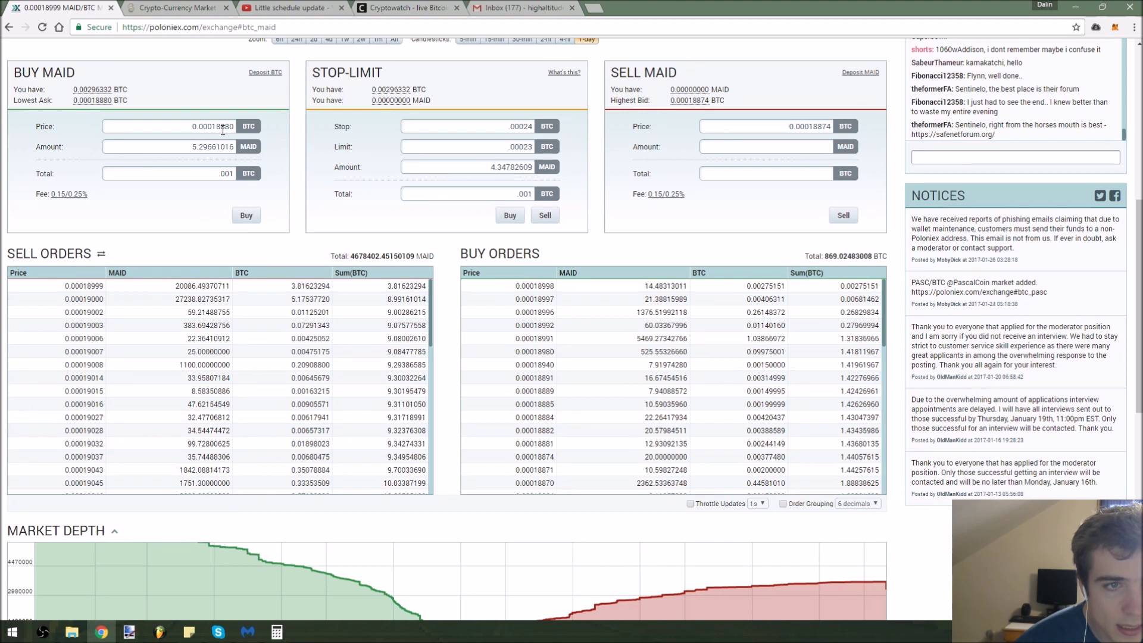
- Place a 5.29661016 MAID buy at 0.000189 BTC and scroll down to open orders
left_click_drag(220, 127, 287, 131)
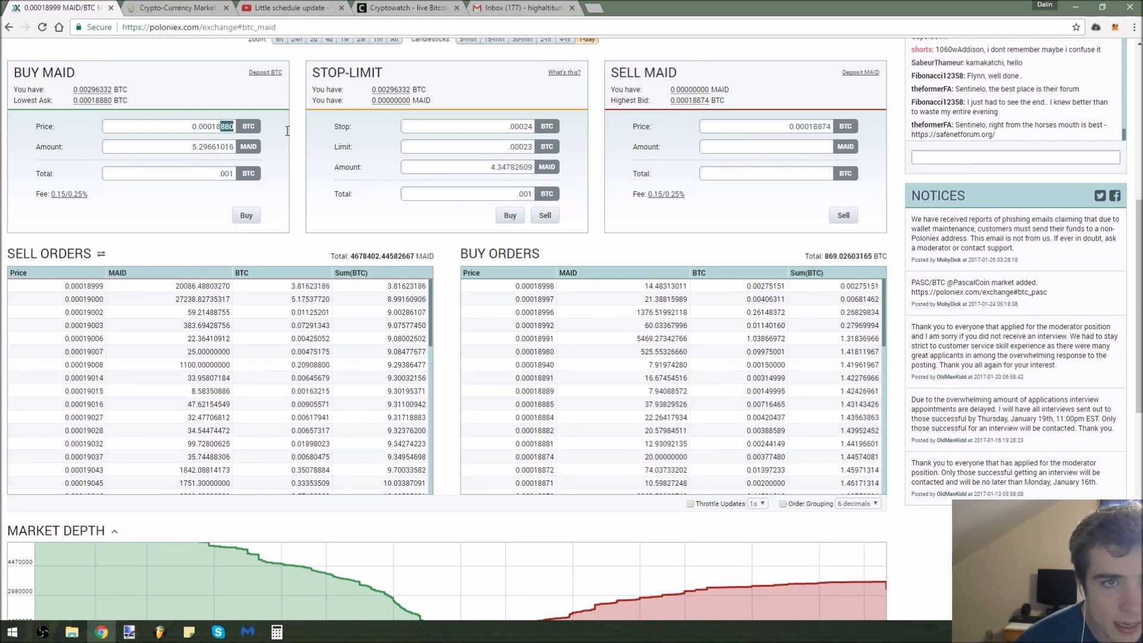
type("9")
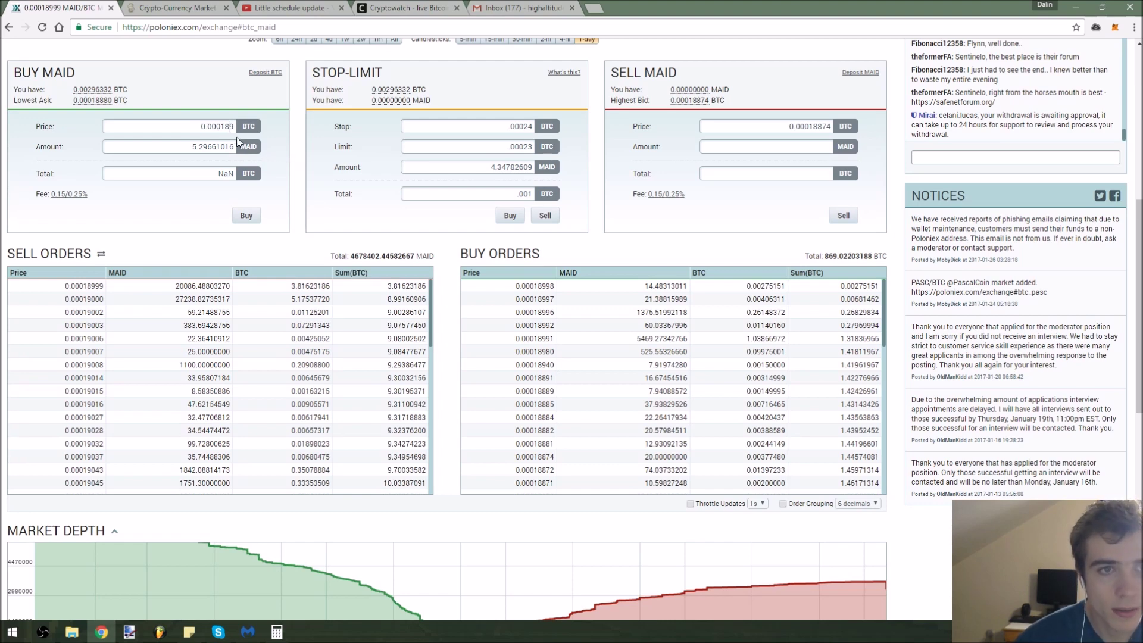
left_click(246, 215)
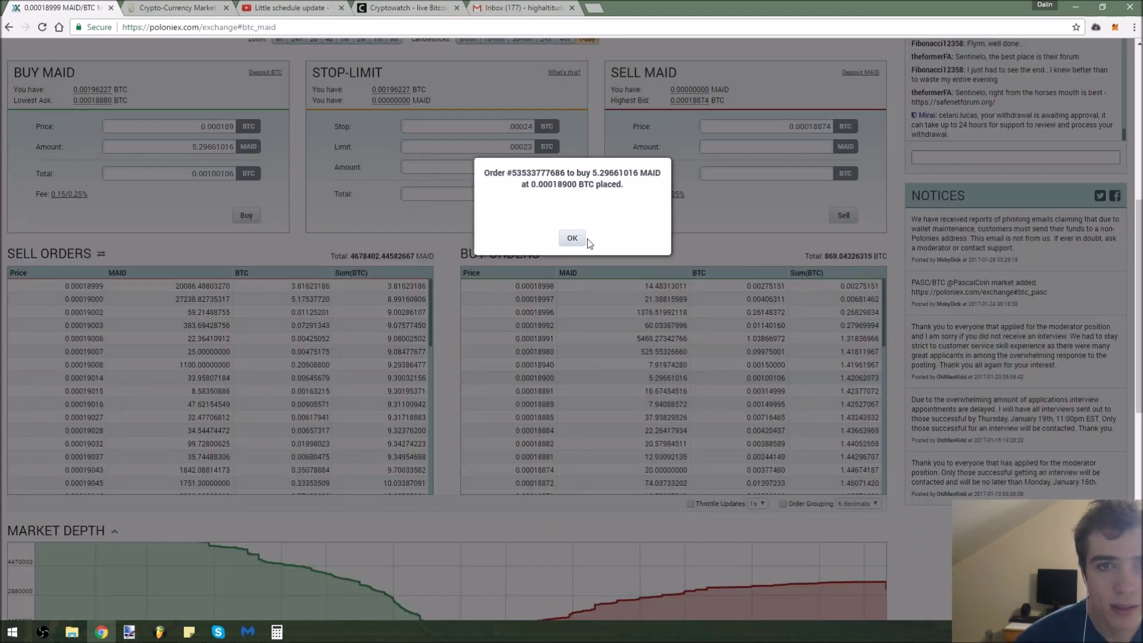
left_click(574, 237)
scroll(960, 300, "down", 3)
scroll(959, 299, "down", 4)
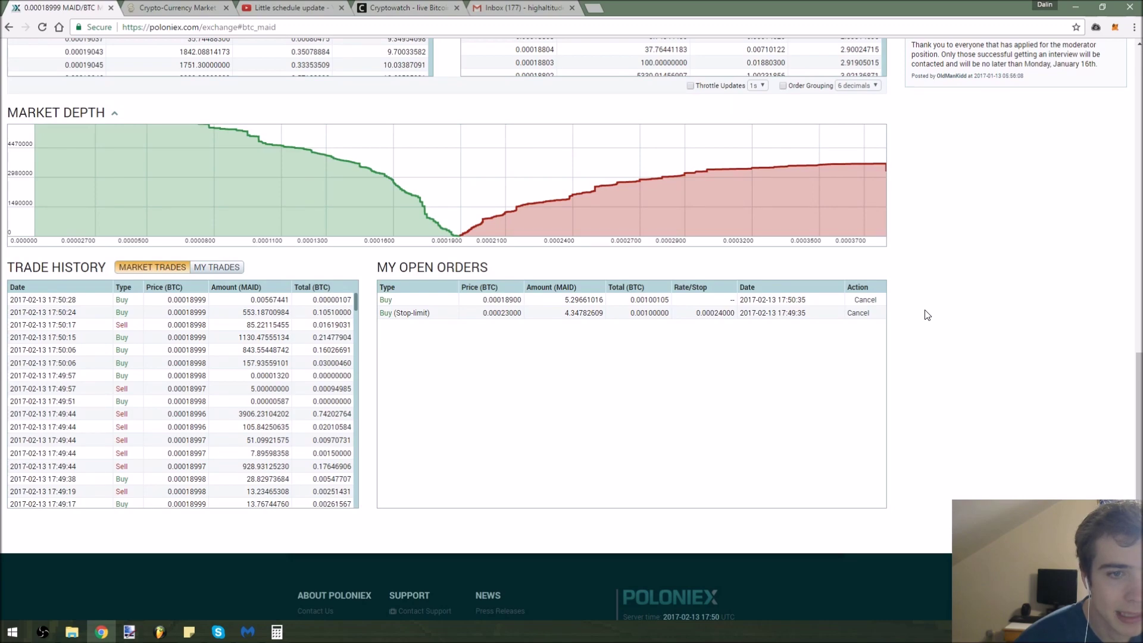
scroll(922, 316, "up", 10)
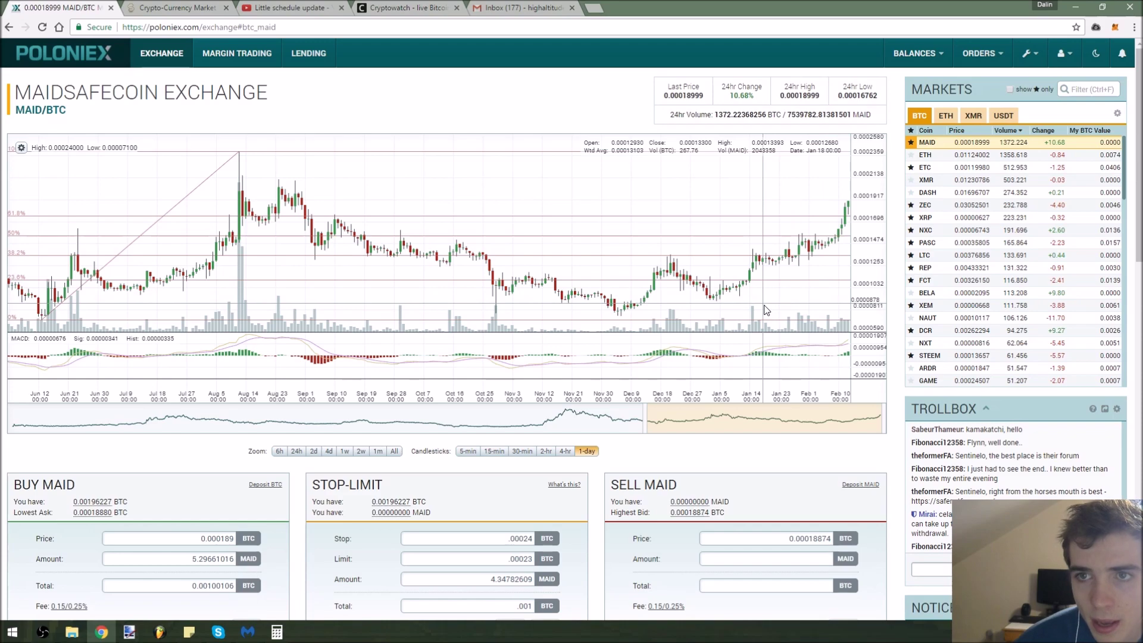
scroll(765, 309, "down", 15)
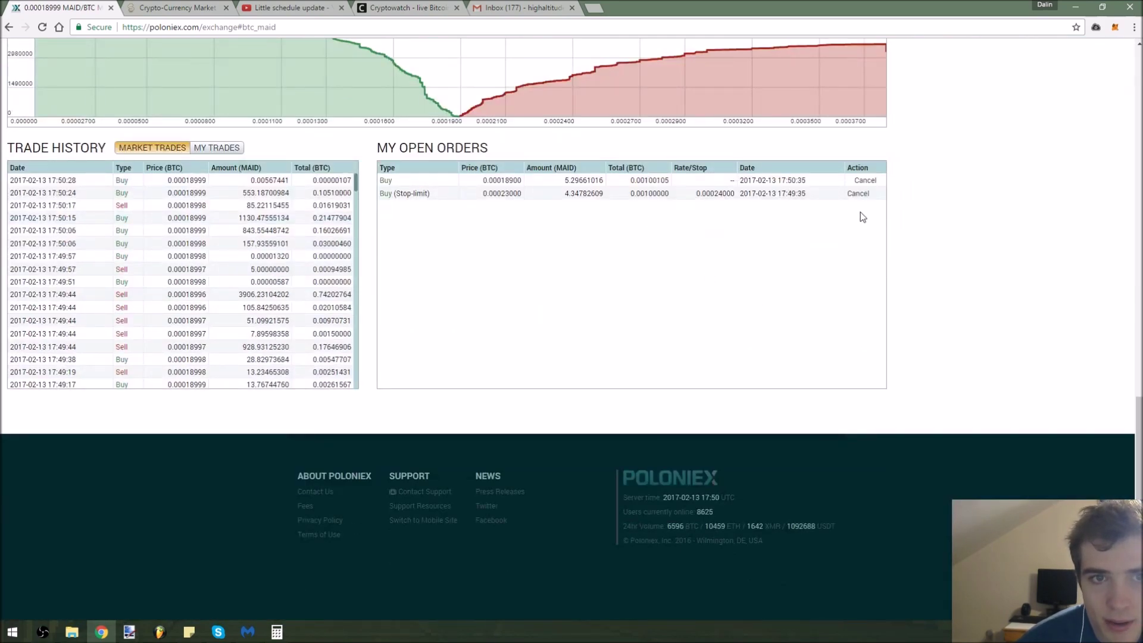
scroll(765, 273, "up", 4)
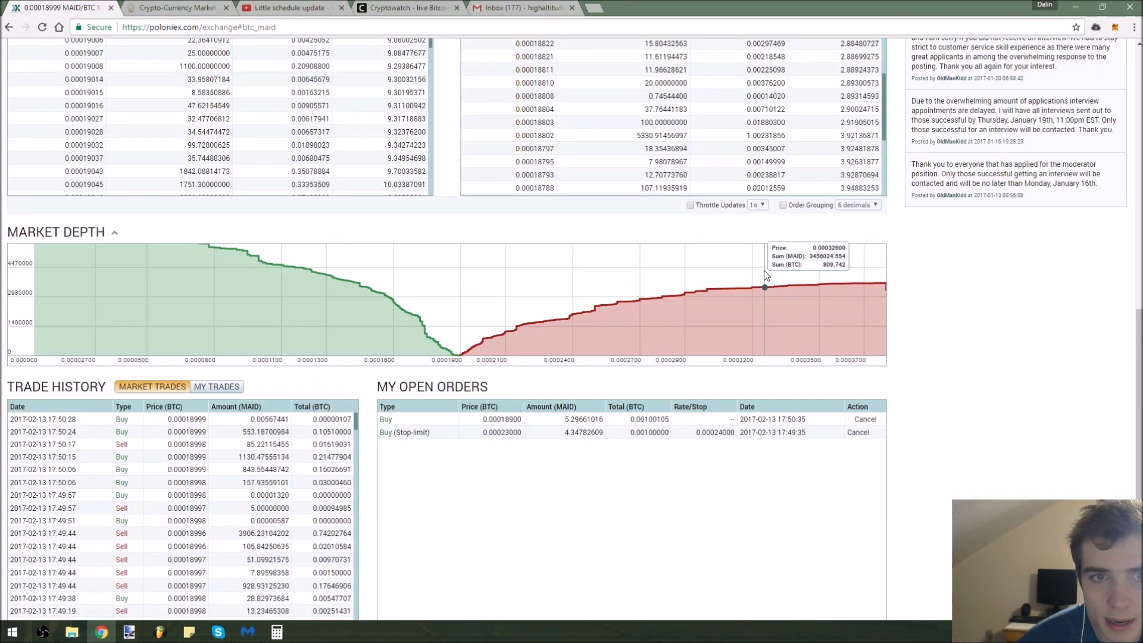
scroll(825, 283, "up", 1)
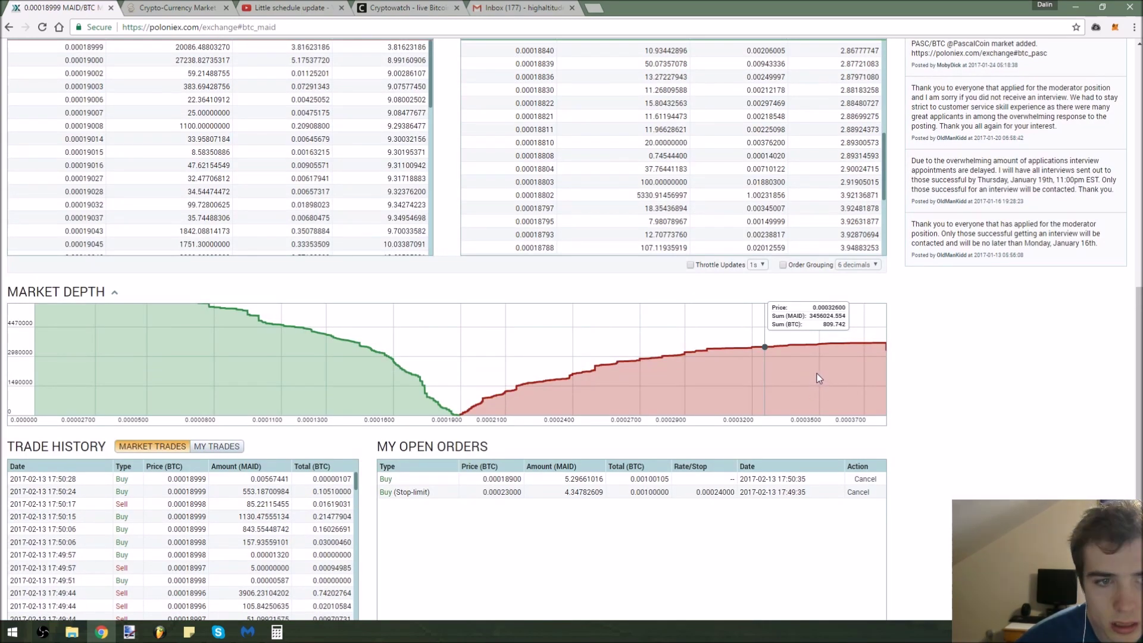
scroll(816, 374, "up", 5)
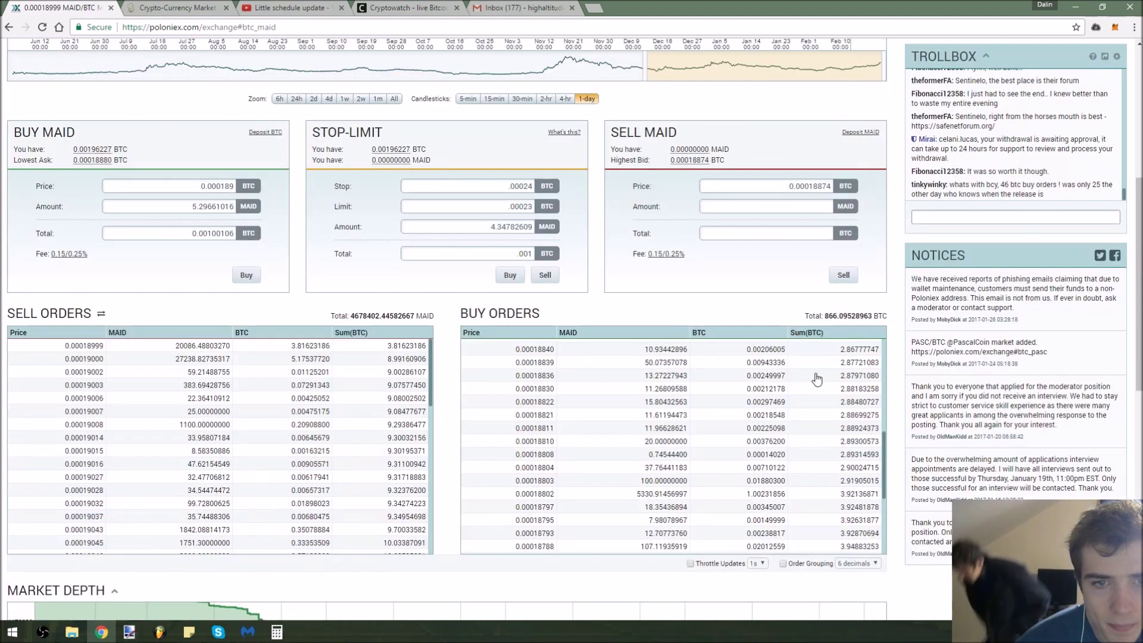
scroll(857, 348, "down", 8)
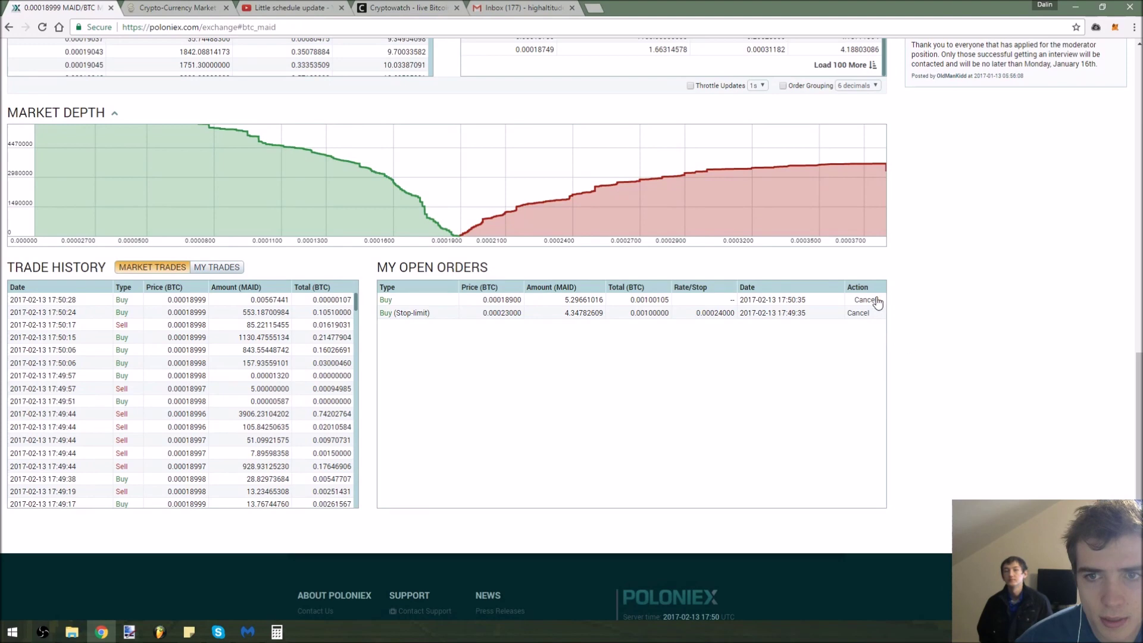
- Cancel the unfilled 0.000189 BTC buy order in My Open Orders
left_click(872, 299)
scroll(494, 315, "up", 5)
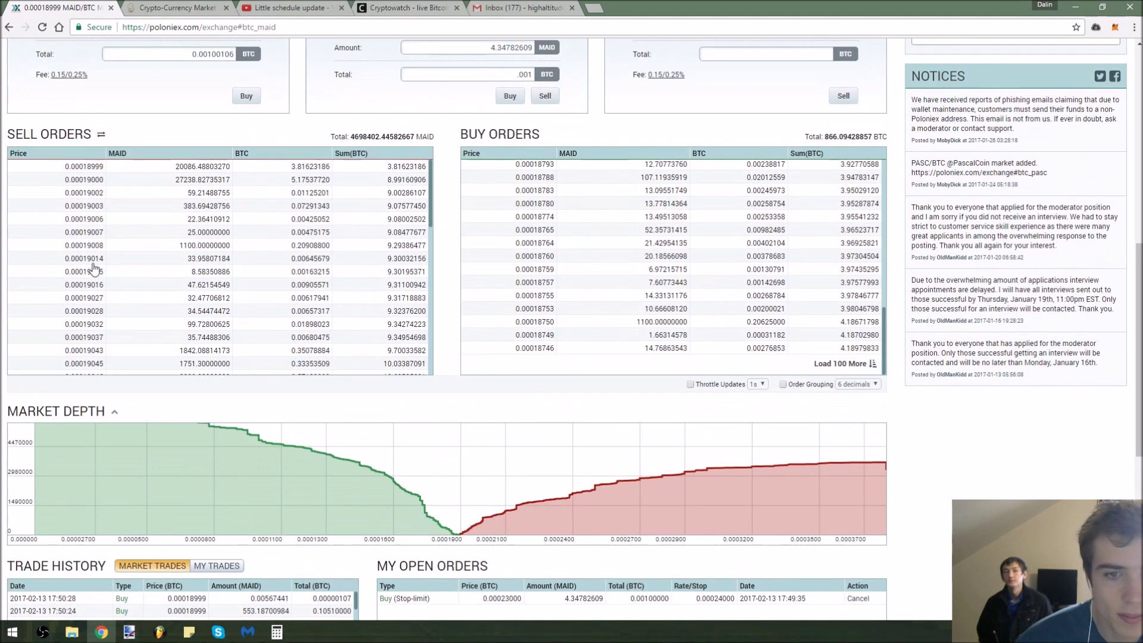
scroll(99, 205, "up", 2)
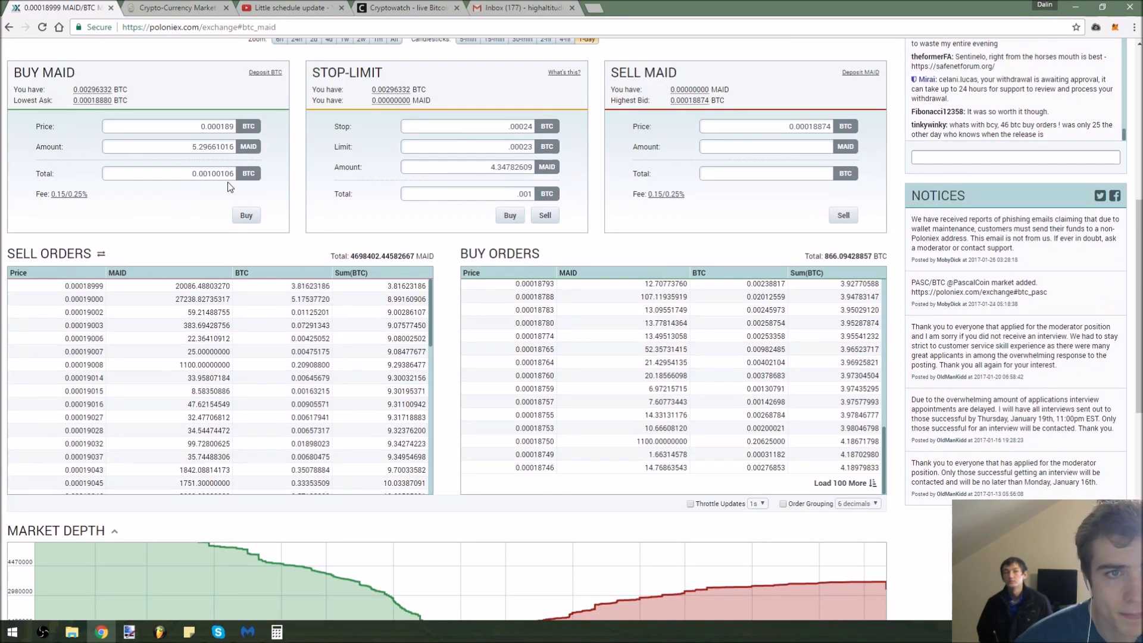
scroll(238, 273, "up", 1)
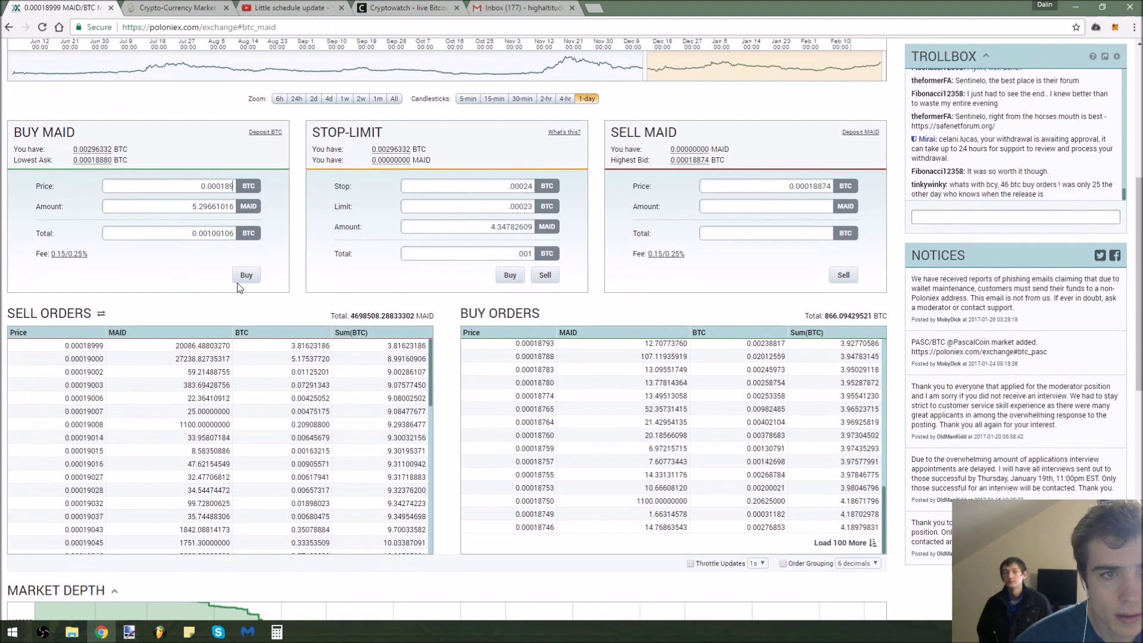
- Buy 5.29661016 MAID at a 0.00019 BTC price and confirm the purchase
left_click_drag(224, 187, 276, 190)
type("9")
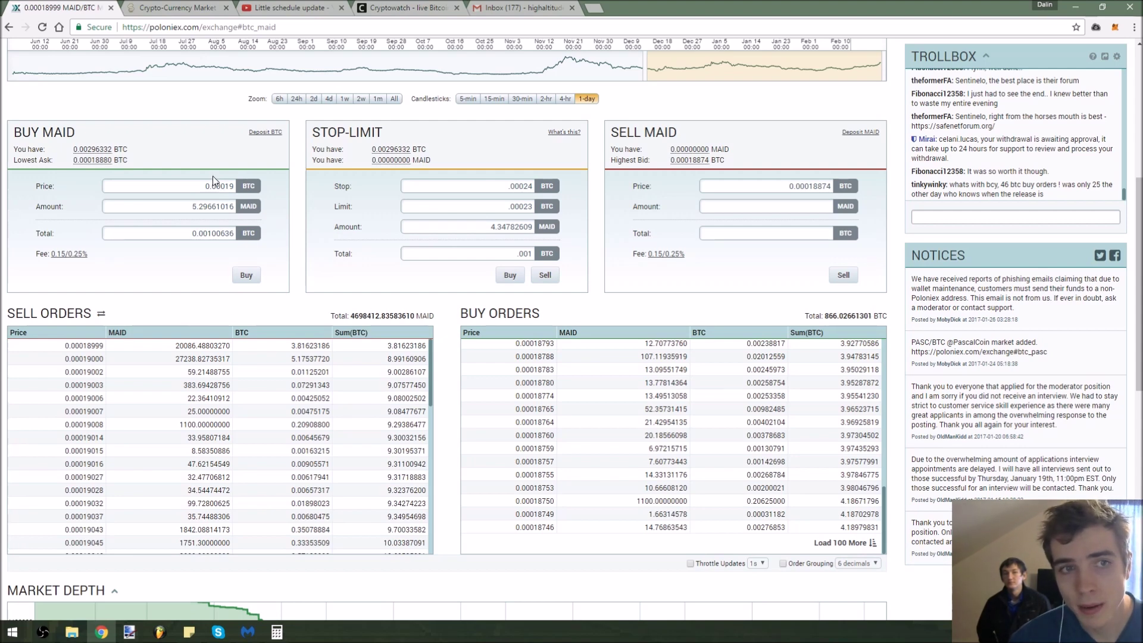
scroll(106, 456, "up", 3)
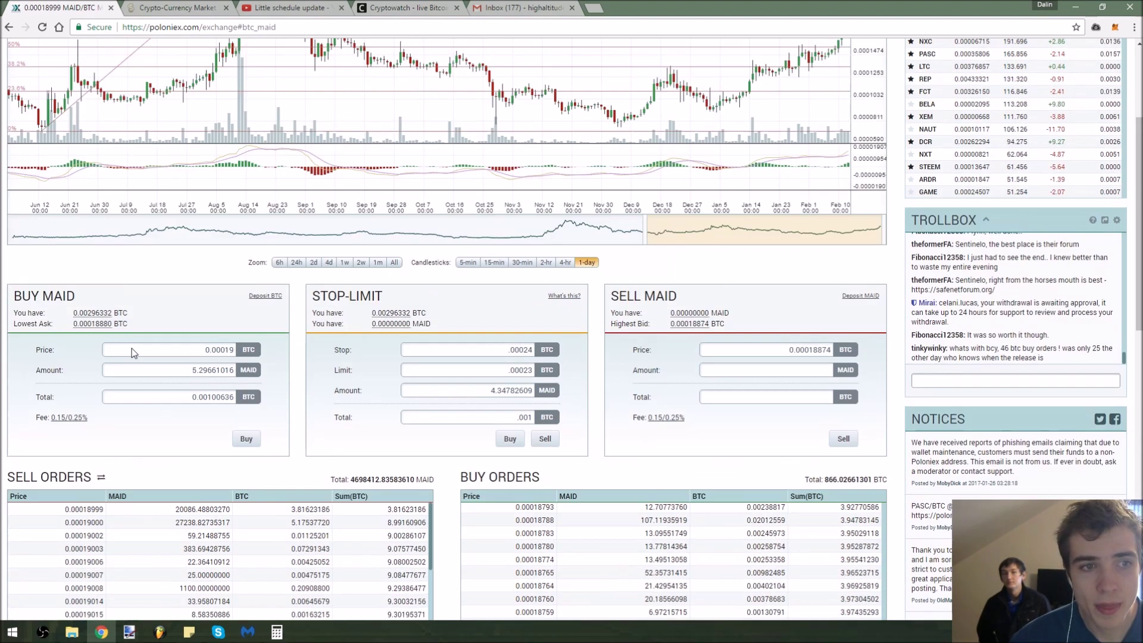
scroll(106, 456, "down", 2)
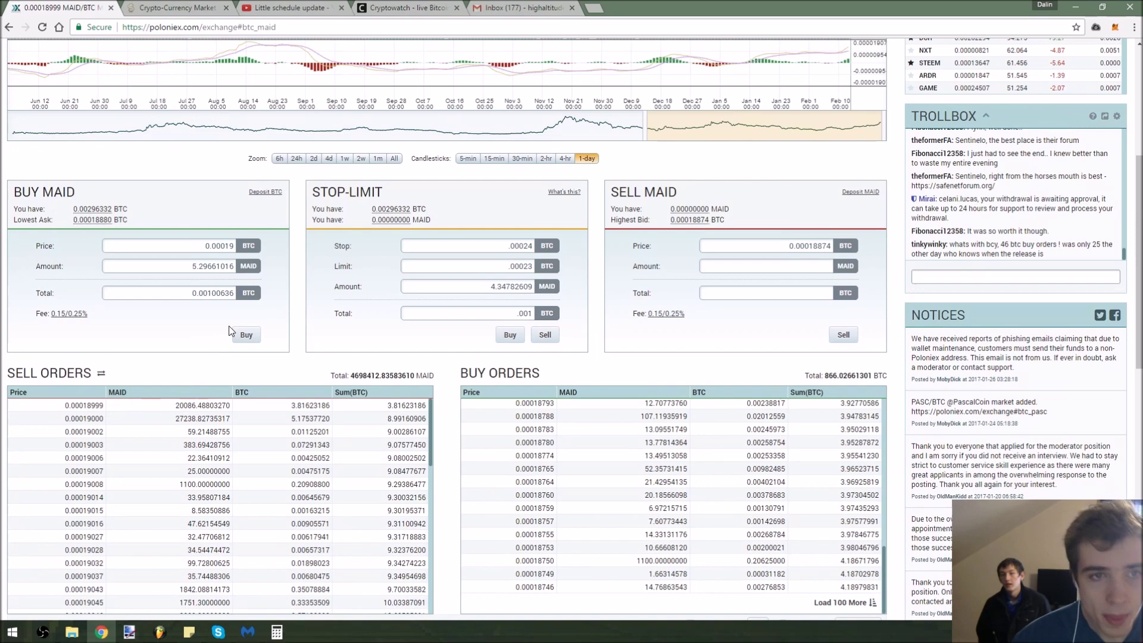
left_click(244, 336)
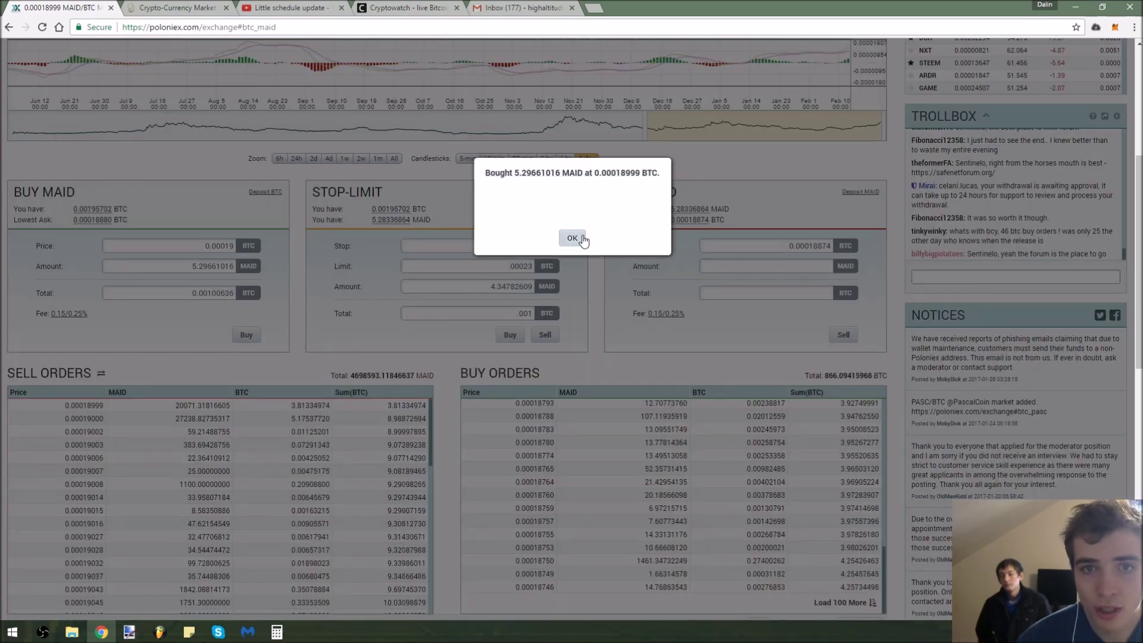
left_click(571, 237)
scroll(663, 225, "down", 10)
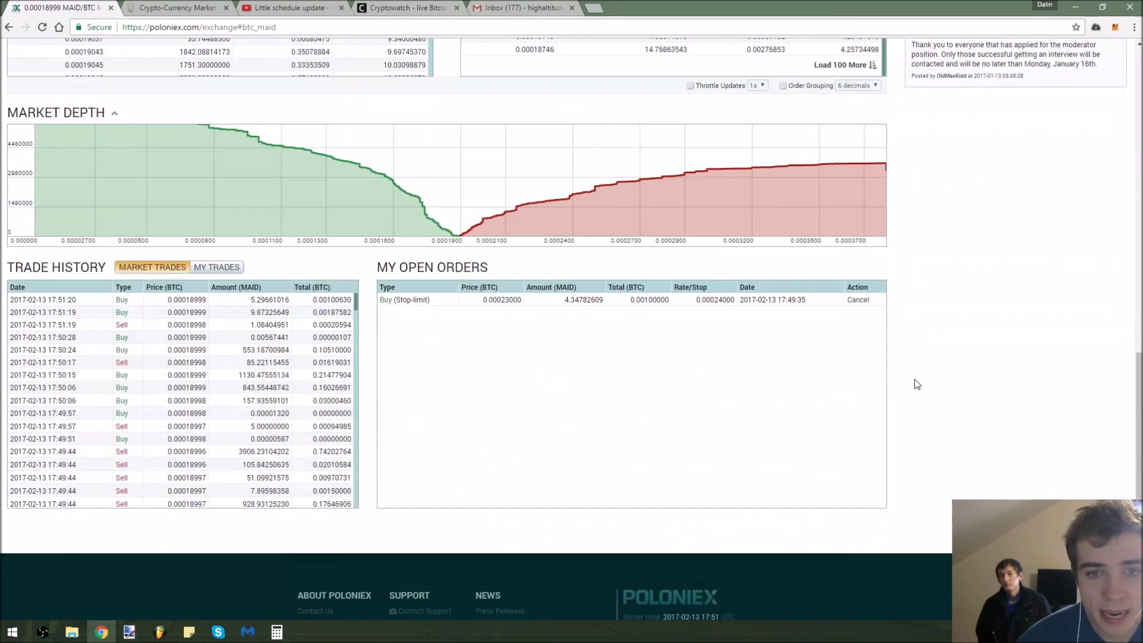
scroll(781, 381, "up", 10)
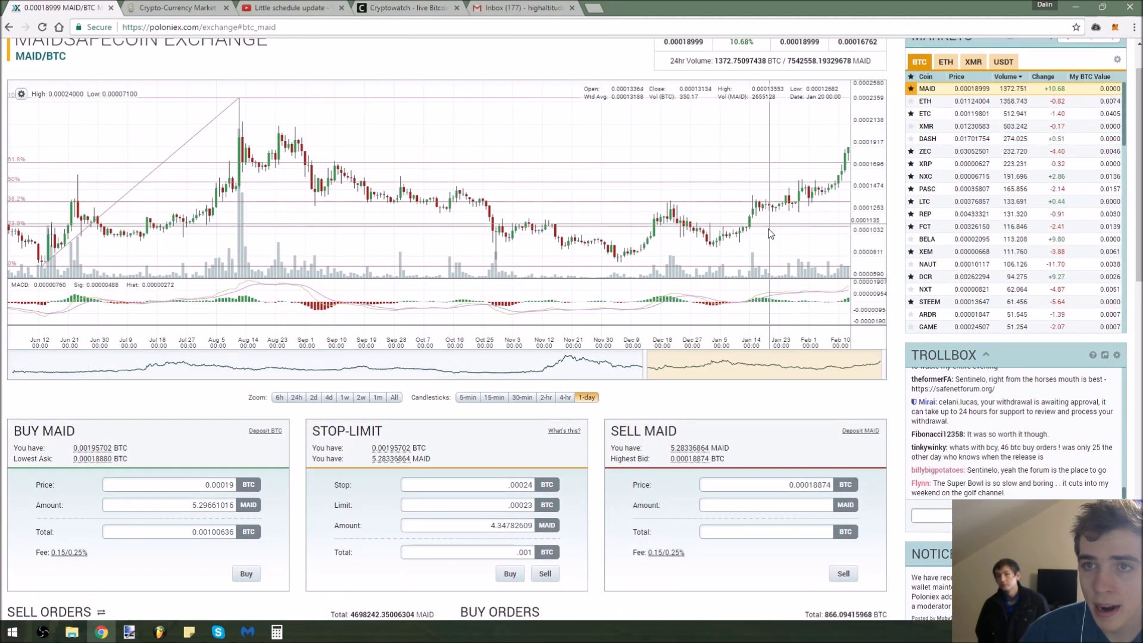
scroll(764, 252, "down", 3)
scroll(764, 251, "down", 10)
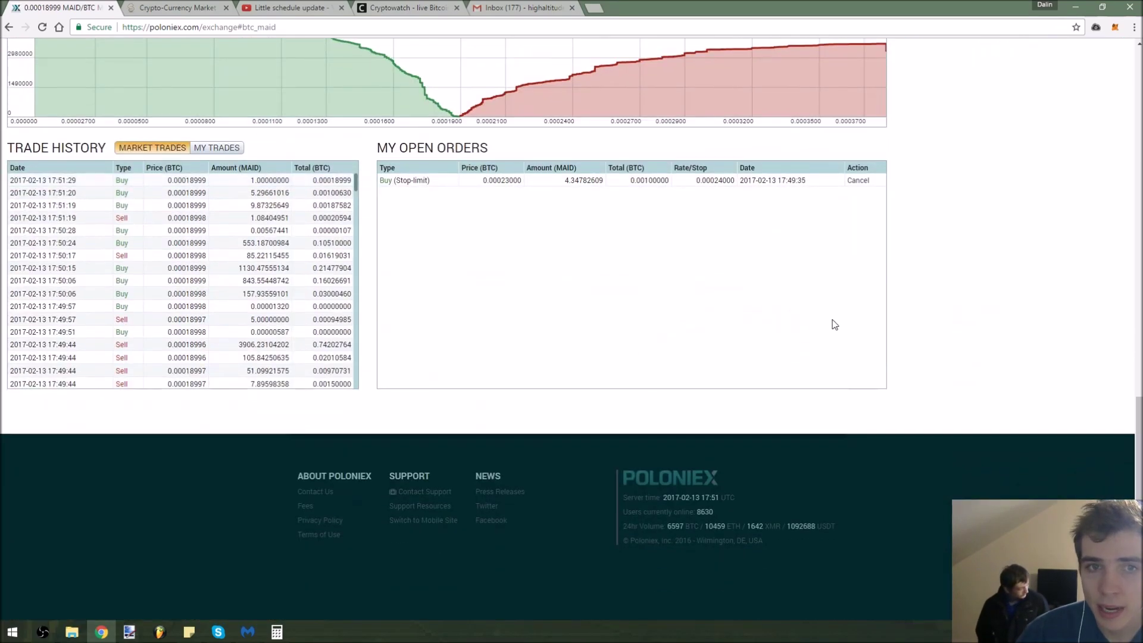
scroll(834, 322, "up", 7)
scroll(822, 326, "up", 8)
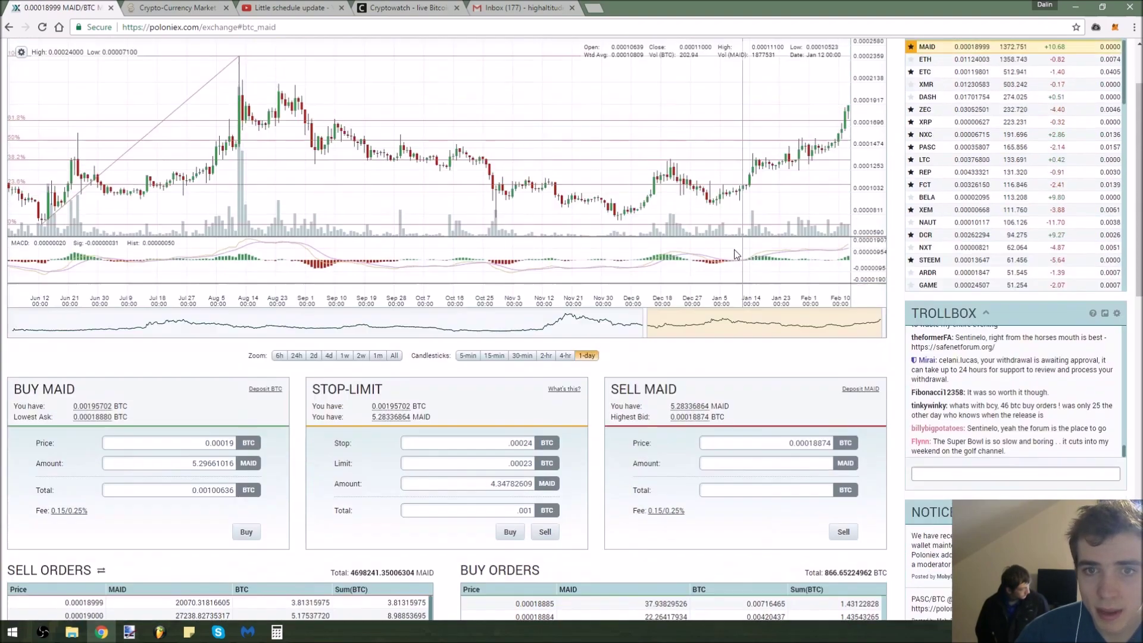
scroll(683, 351, "down", 3)
scroll(770, 322, "up", 3)
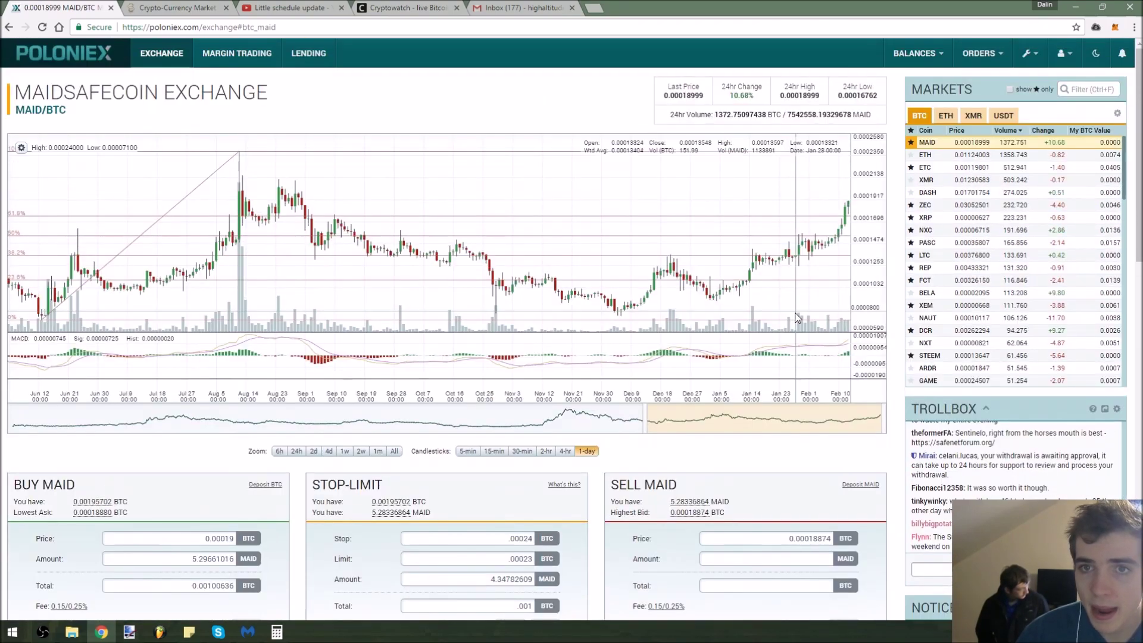
scroll(817, 250, "down", 6)
scroll(816, 326, "up", 6)
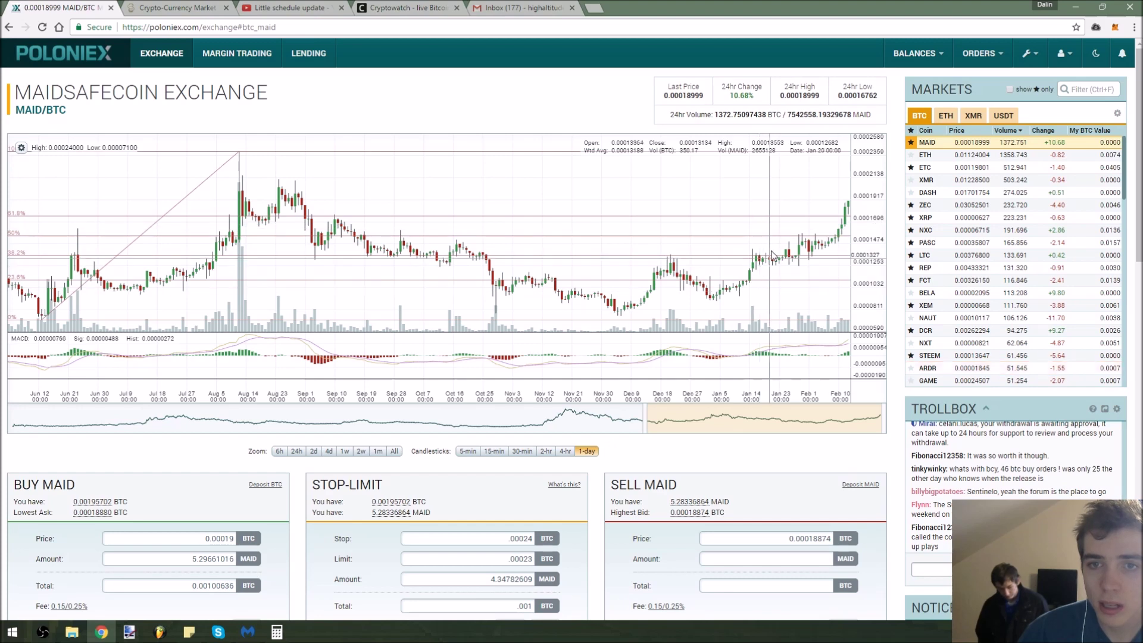
scroll(776, 230, "down", 1)
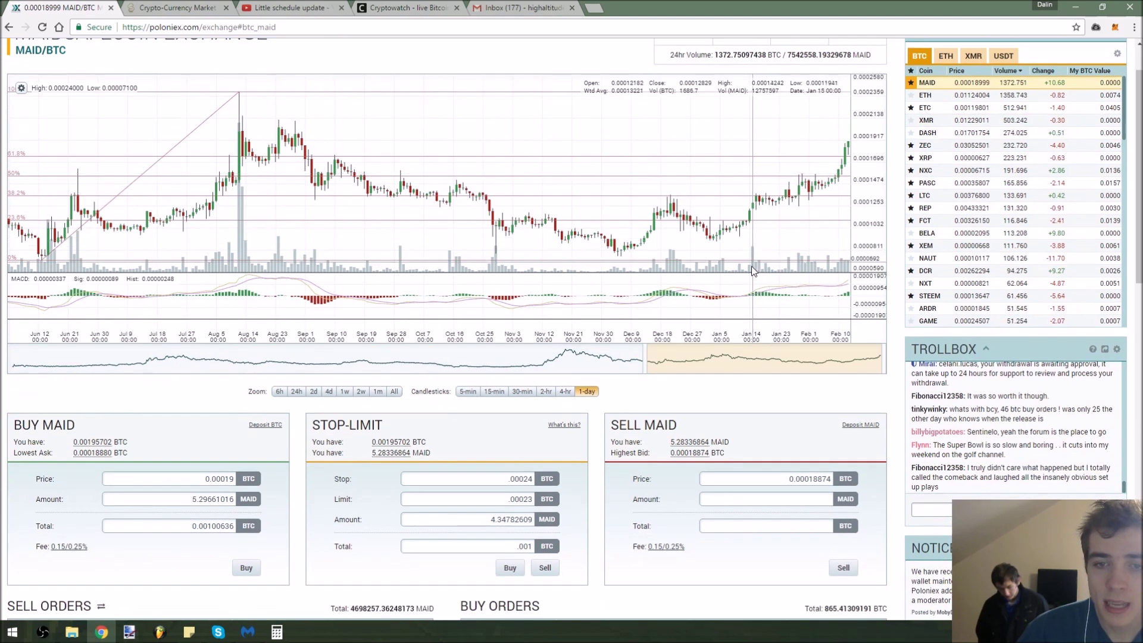
scroll(751, 266, "down", 4)
scroll(661, 228, "up", 5)
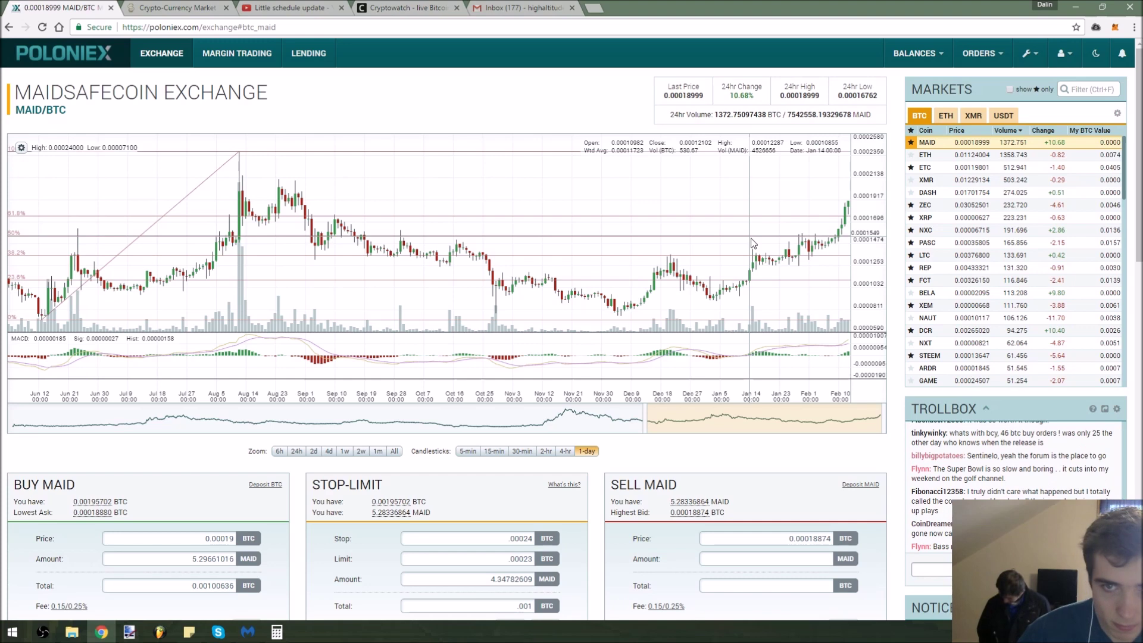
scroll(752, 242, "down", 3)
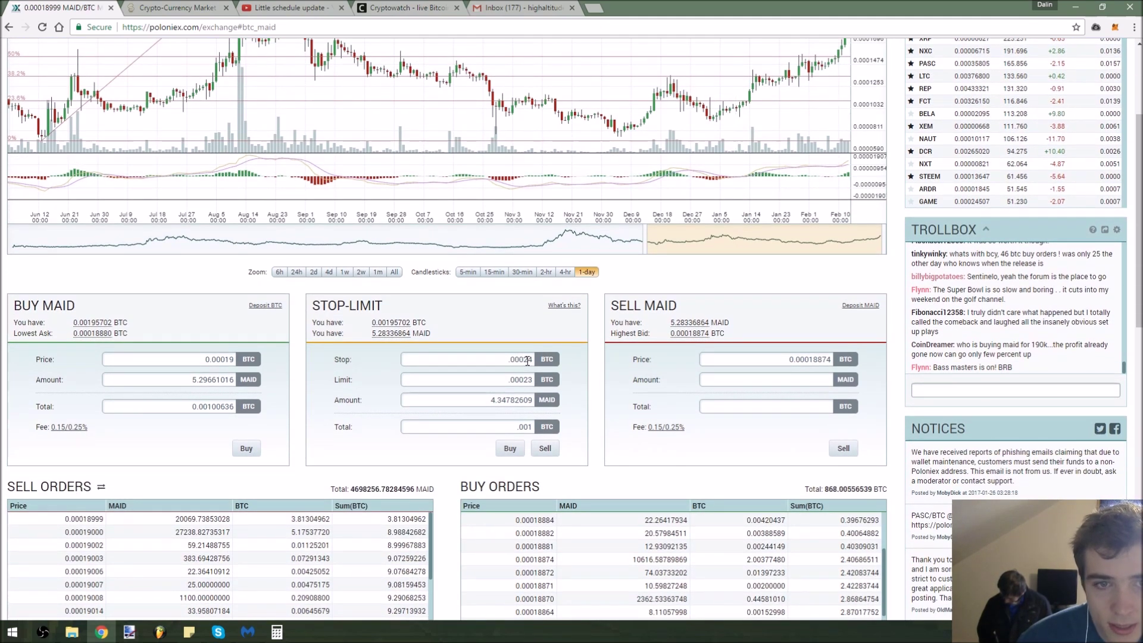
- Change the stop-limit stop to 0.0001549 BTC and the limit to 0.000160 BTC
left_click_drag(541, 360, 526, 361)
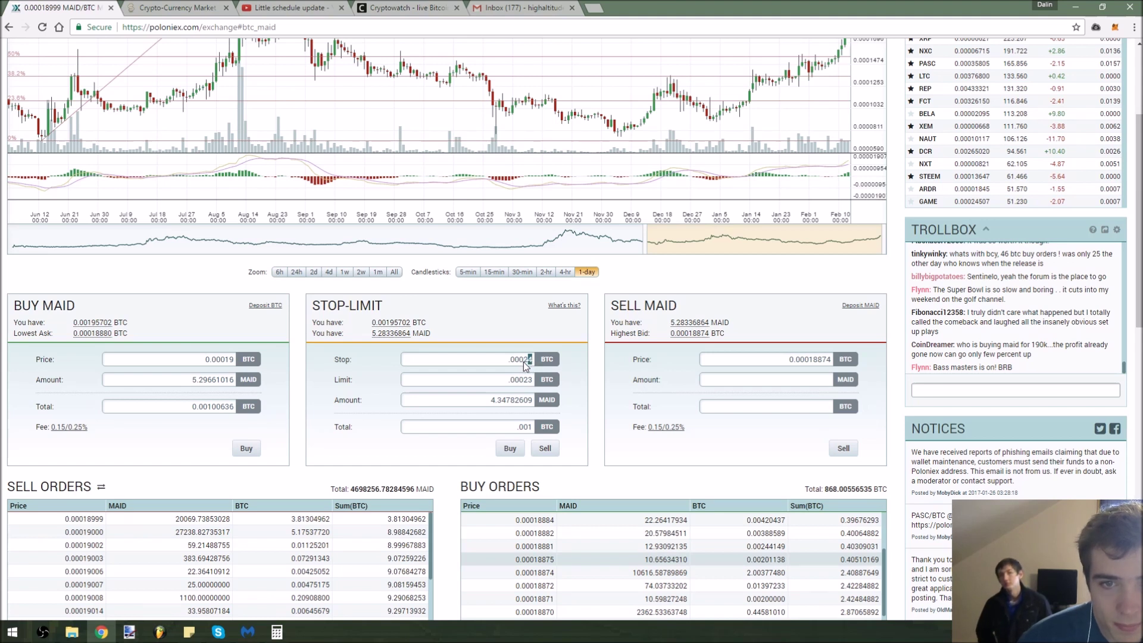
left_click(523, 359)
left_click_drag(523, 359, 547, 360)
type("15")
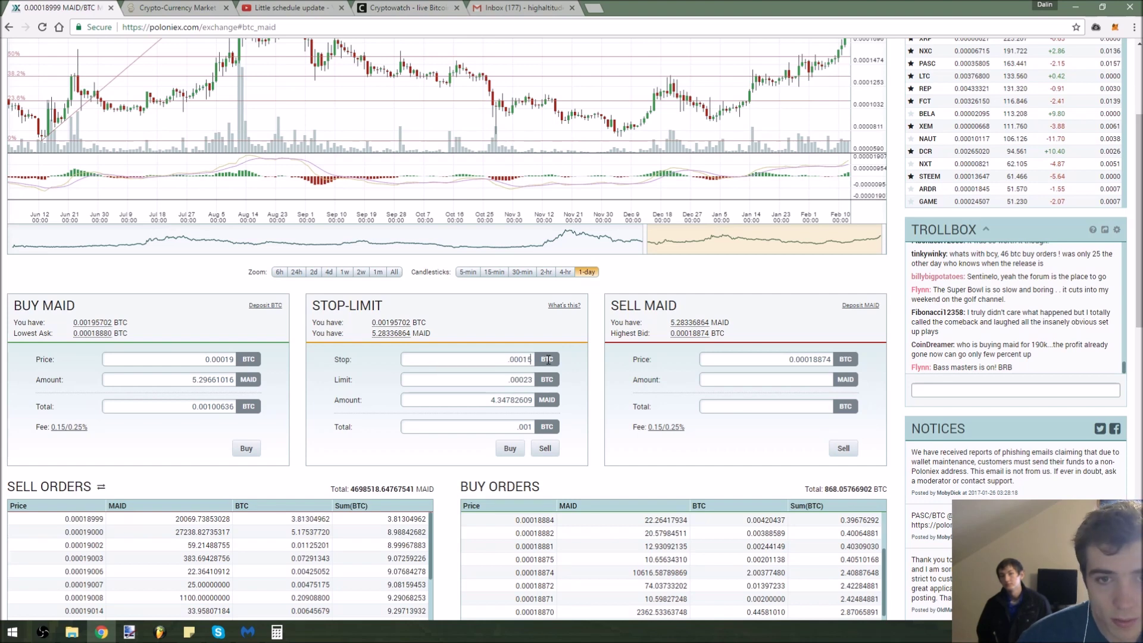
type("49")
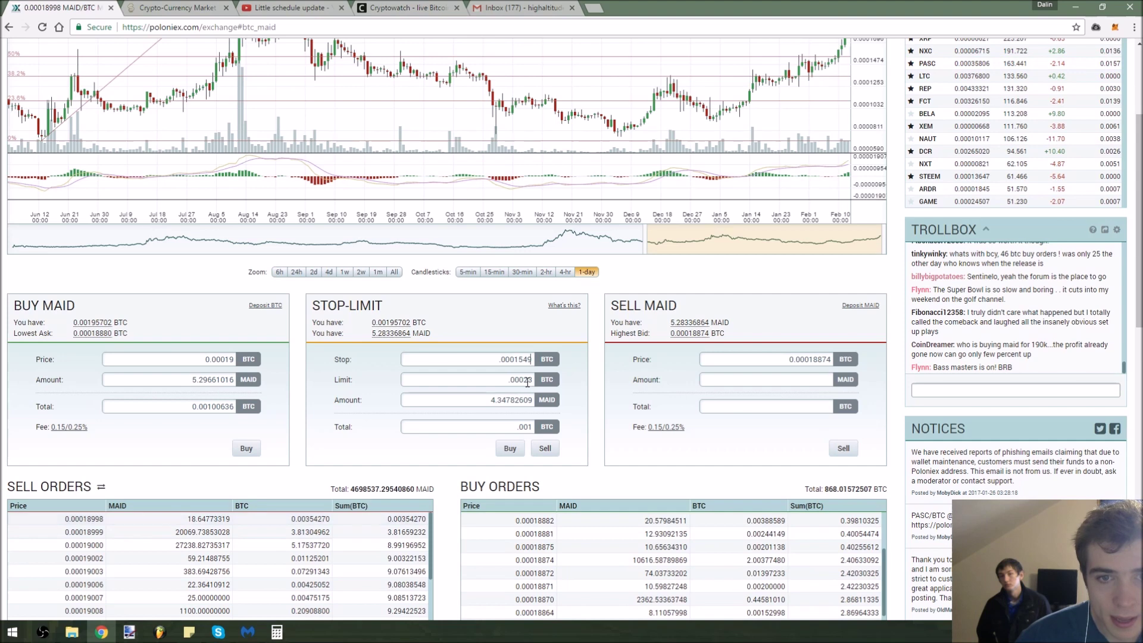
left_click_drag(524, 381, 562, 383)
type("1")
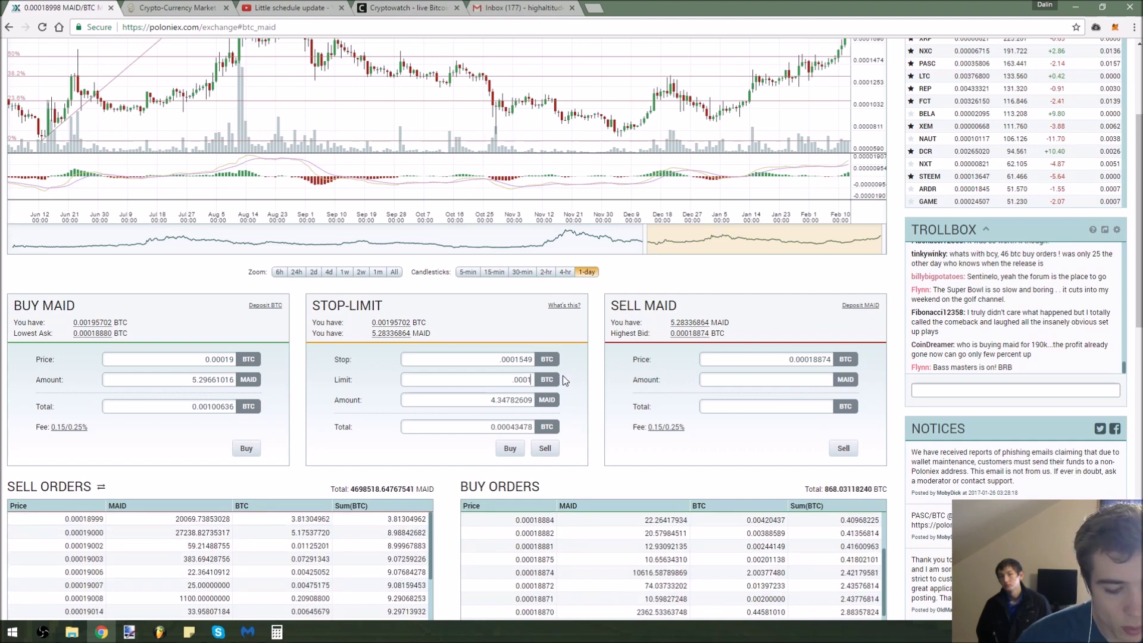
right_click(565, 380)
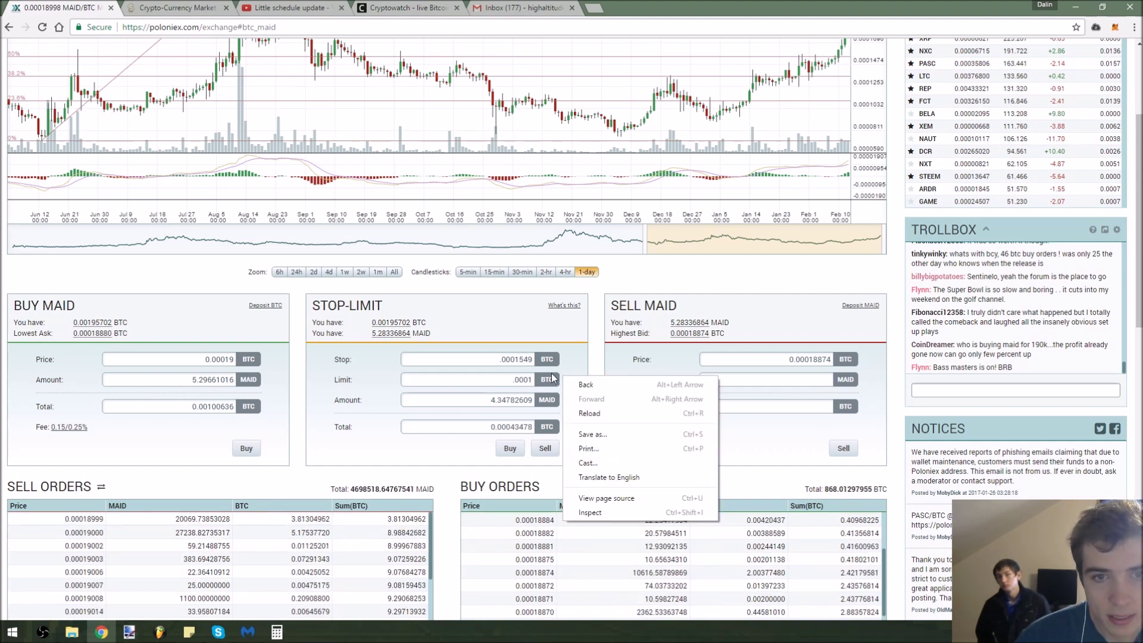
left_click(533, 380)
type("60")
scroll(625, 384, "up", 2)
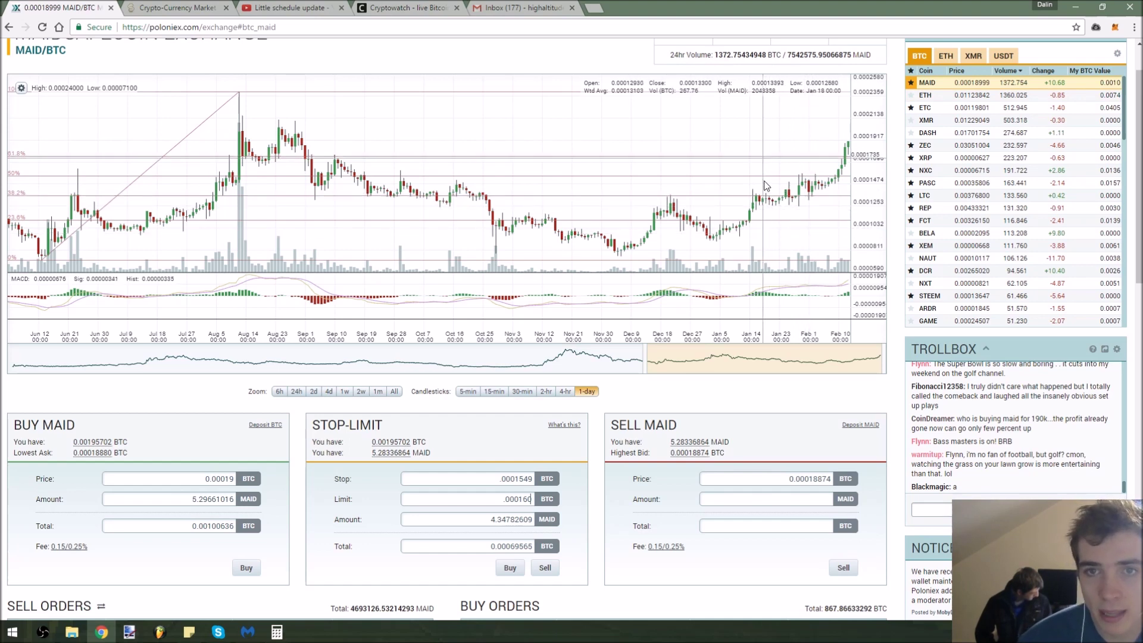
- Place a stop-limit sell of all 5.28336864 MAID at 0.00016 BTC, stop 0.0001549, and confirm it
scroll(759, 259, "down", 3)
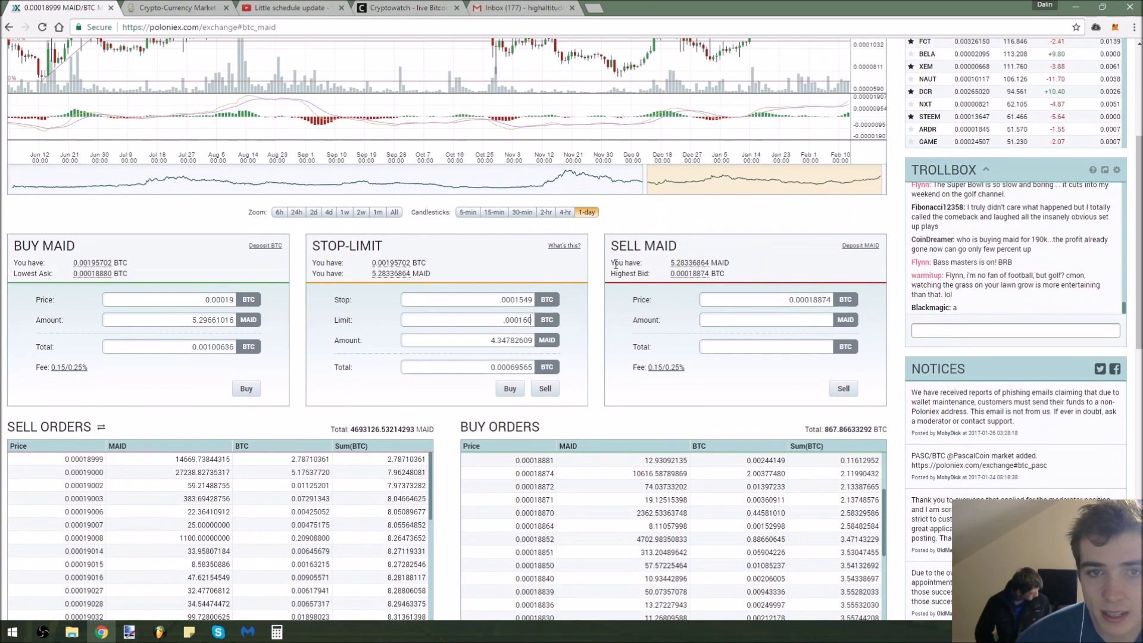
scroll(538, 283, "down", 2)
left_click(402, 156)
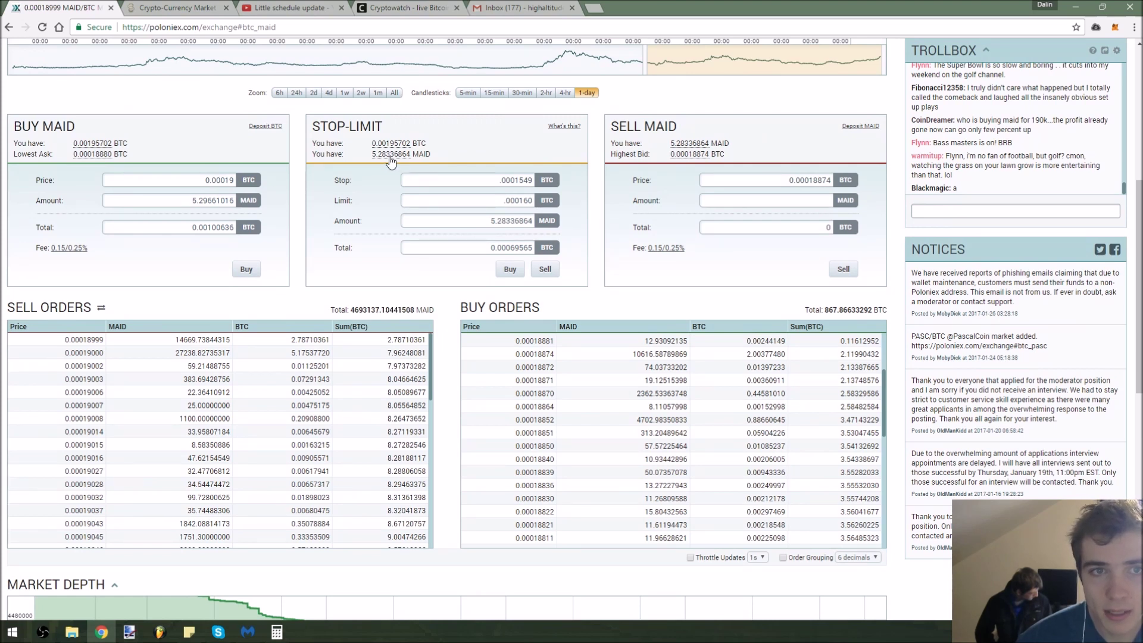
left_click_drag(368, 135, 395, 158)
left_click(395, 158)
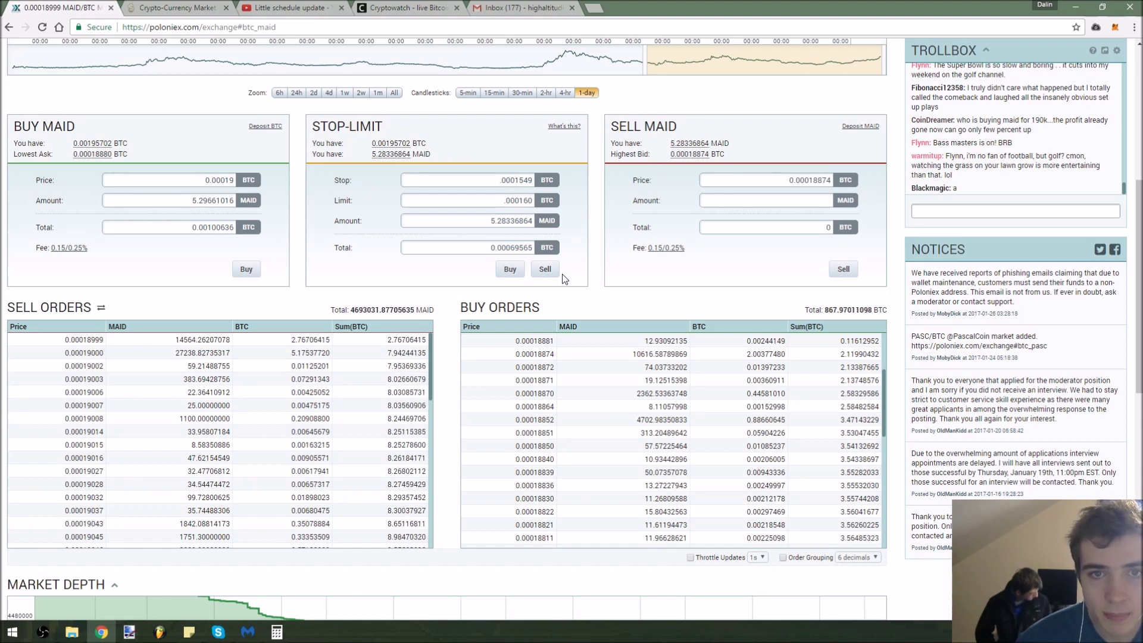
left_click(545, 270)
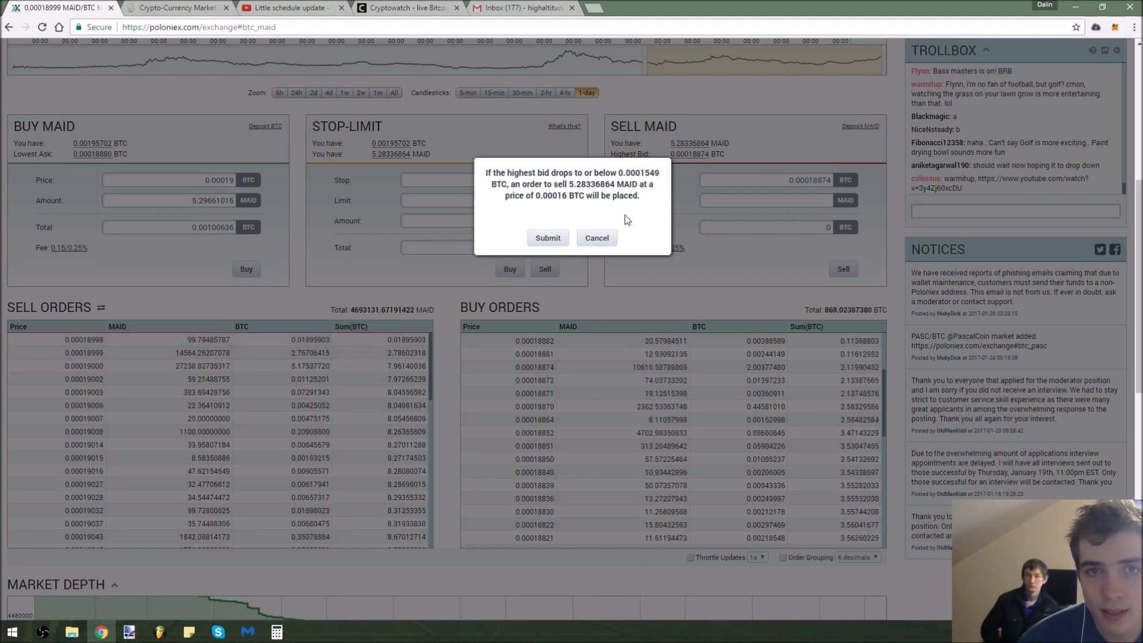
left_click(544, 240)
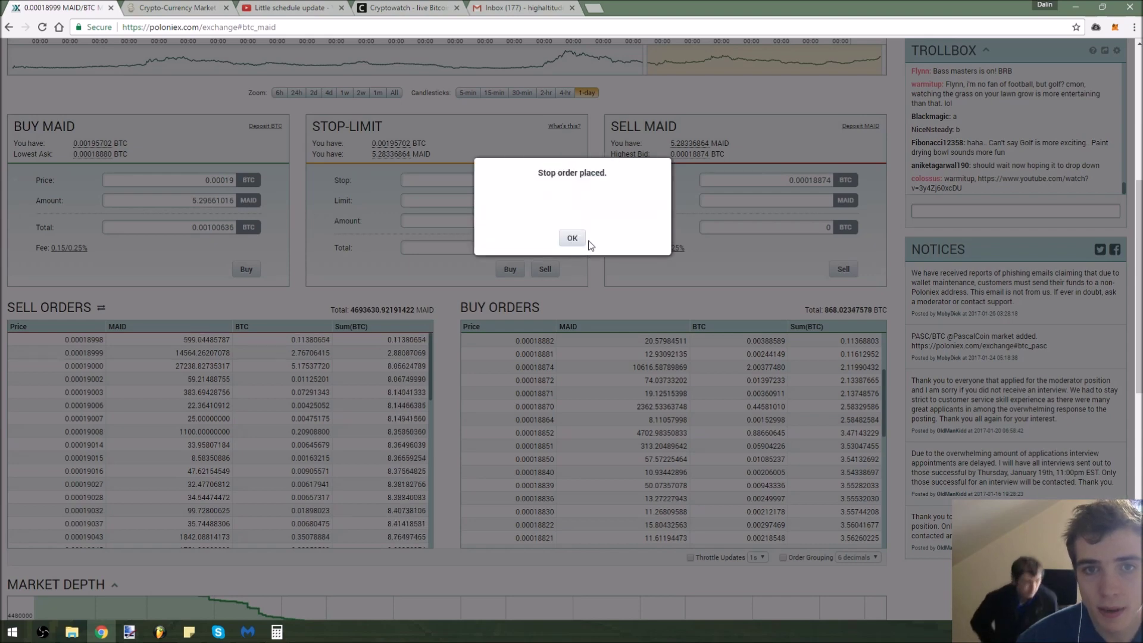
left_click(587, 240)
scroll(458, 262, "down", 9)
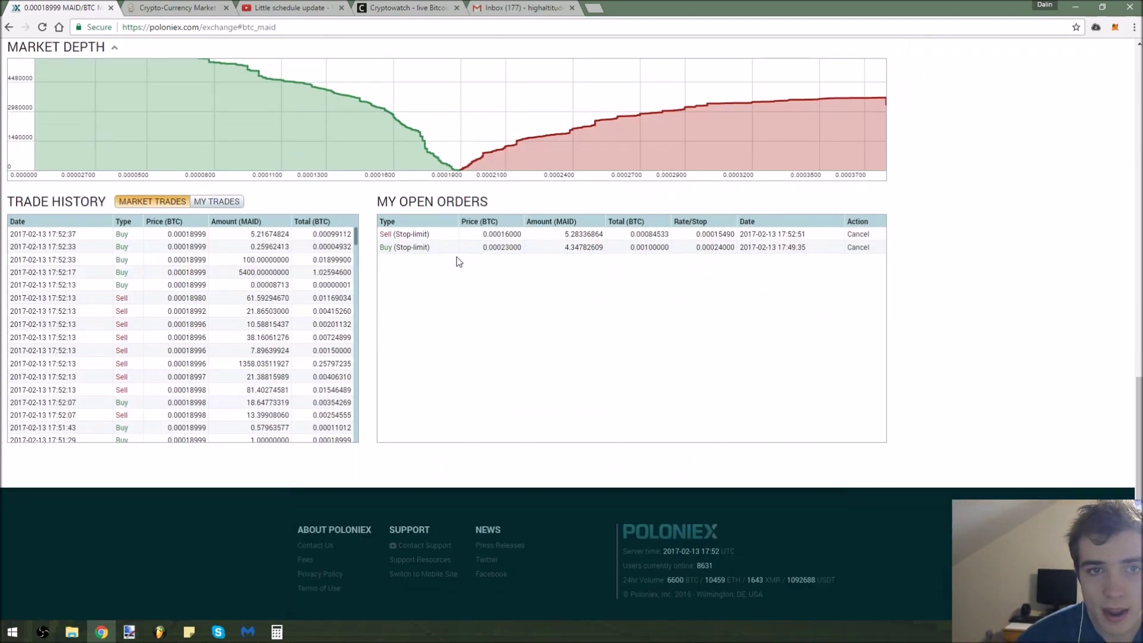
left_click_drag(411, 234, 604, 236)
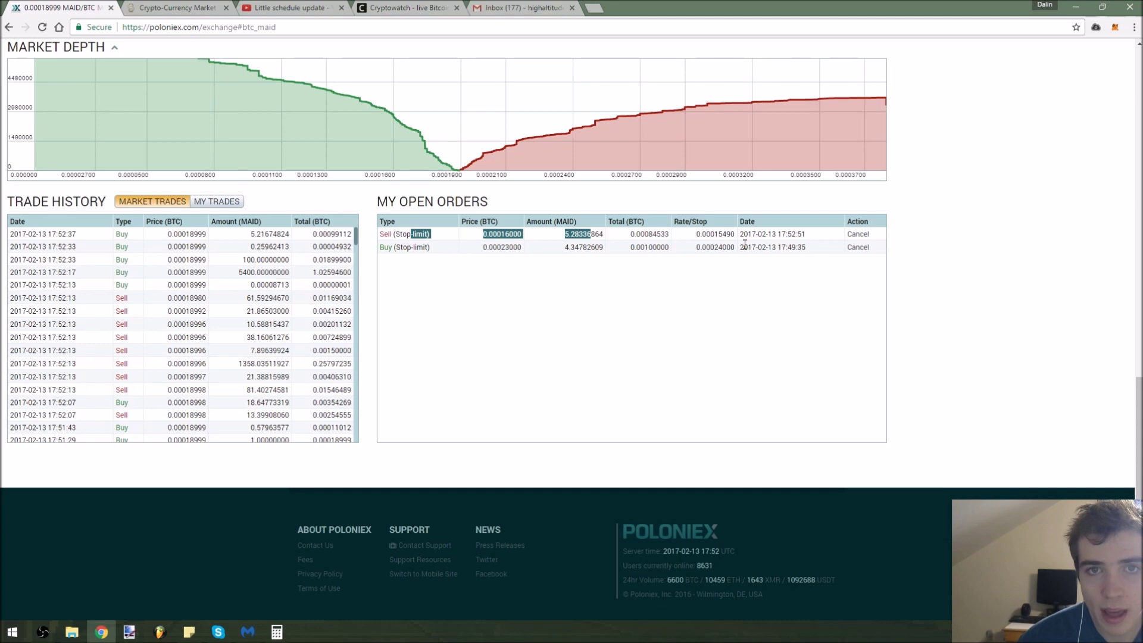
scroll(745, 245, "up", 5)
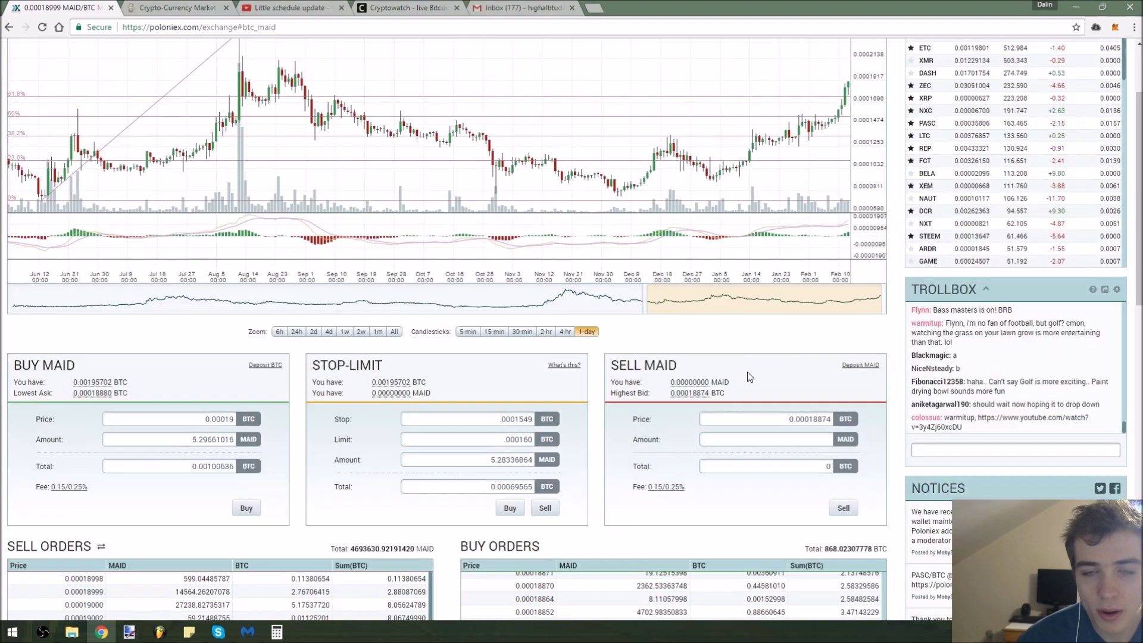
scroll(739, 344, "down", 8)
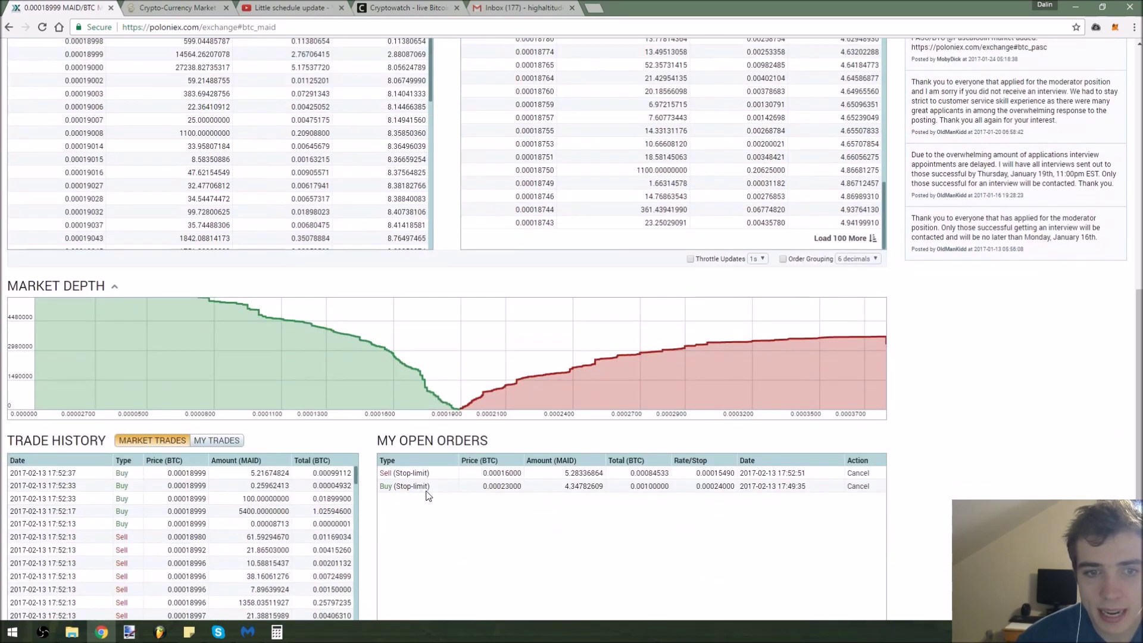
left_click_drag(379, 487, 447, 493)
scroll(449, 496, "up", 15)
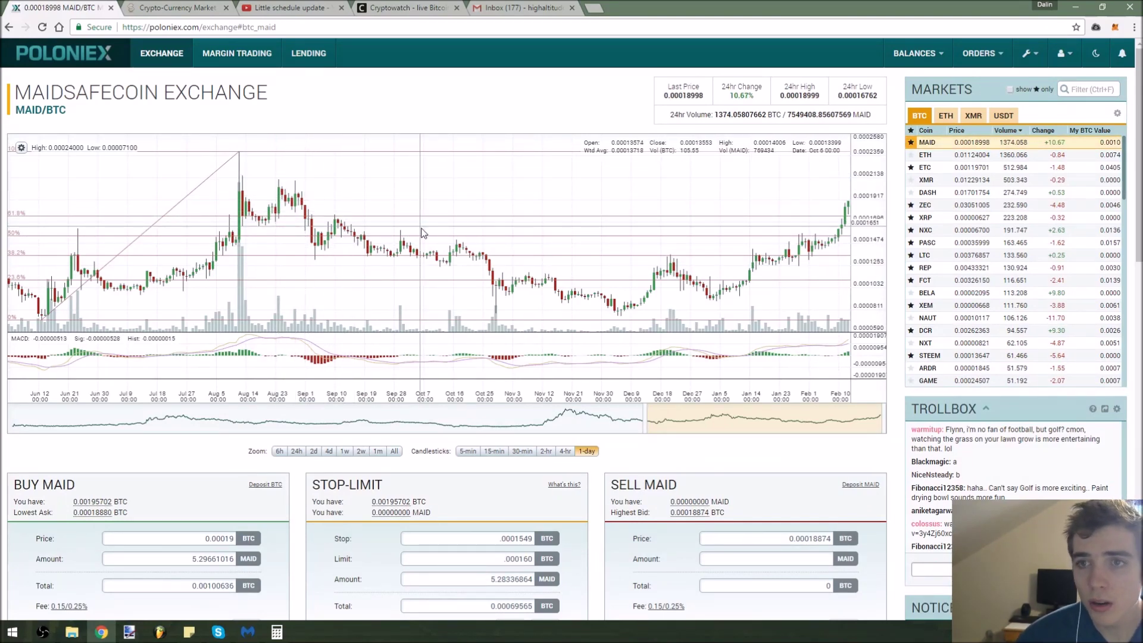
scroll(391, 174, "down", 5)
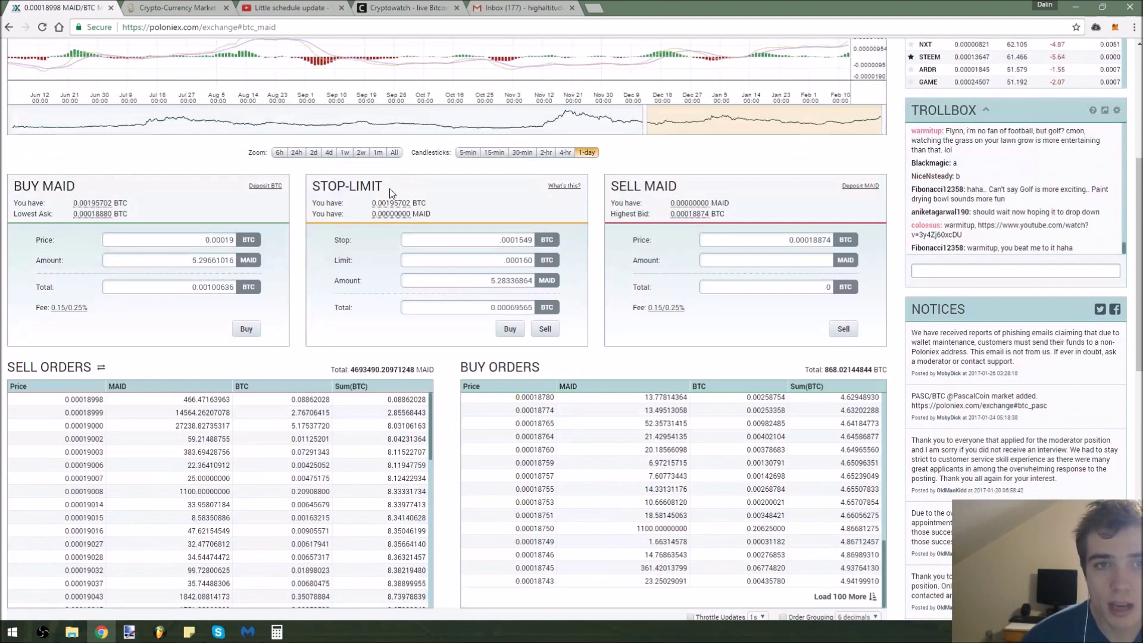
scroll(433, 244, "up", 2)
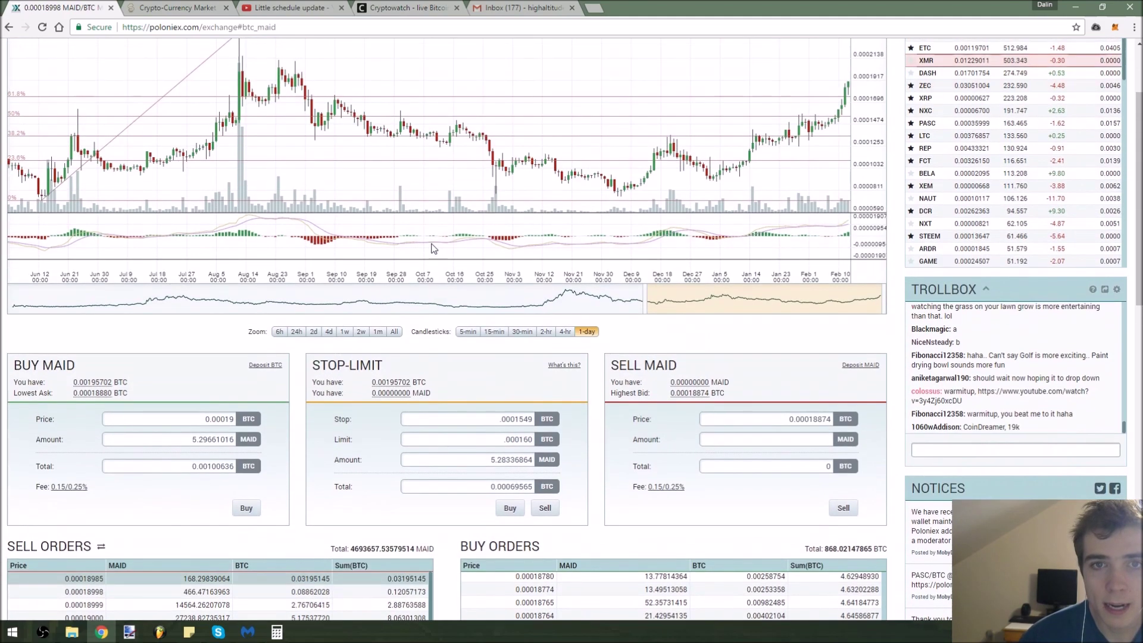
scroll(417, 247, "down", 2)
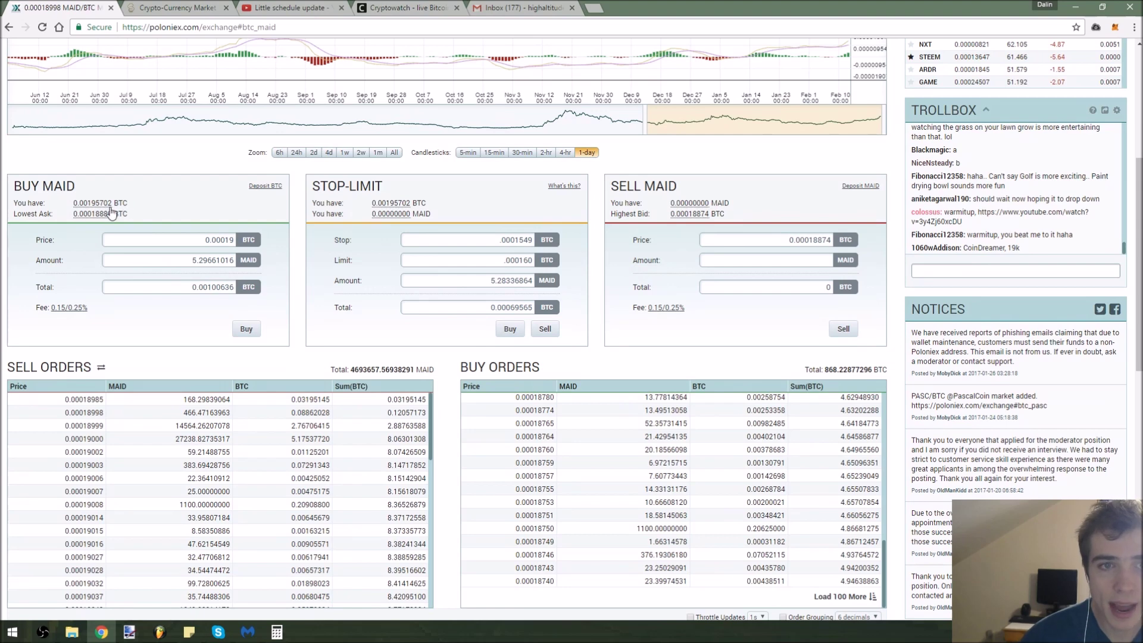
right_click(467, 223)
left_click(462, 208)
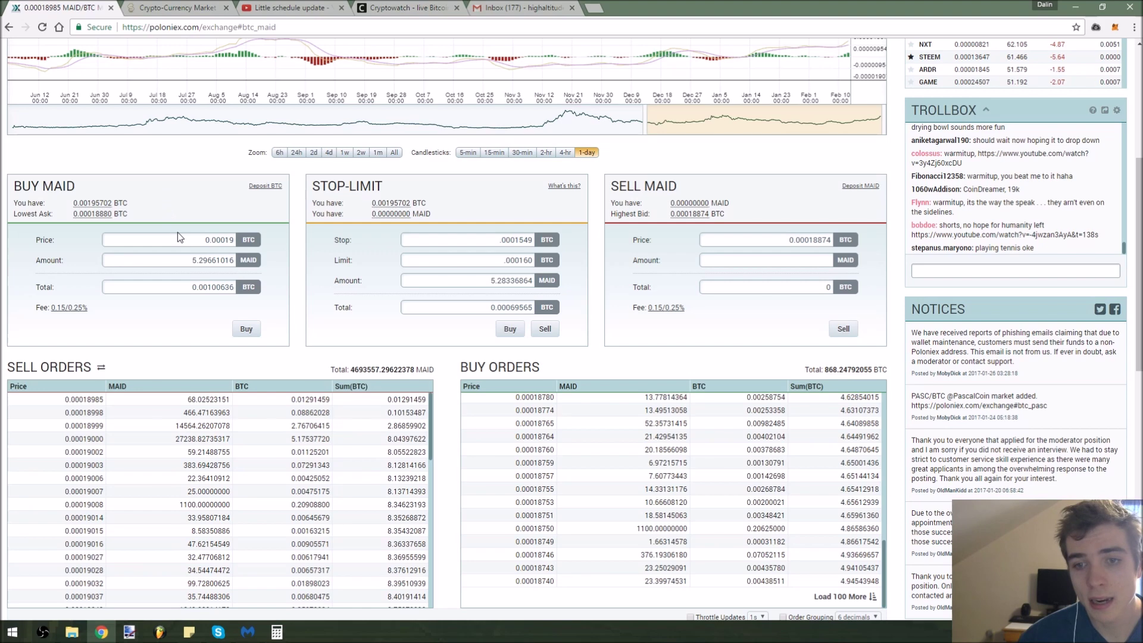
scroll(601, 238, "down", 5)
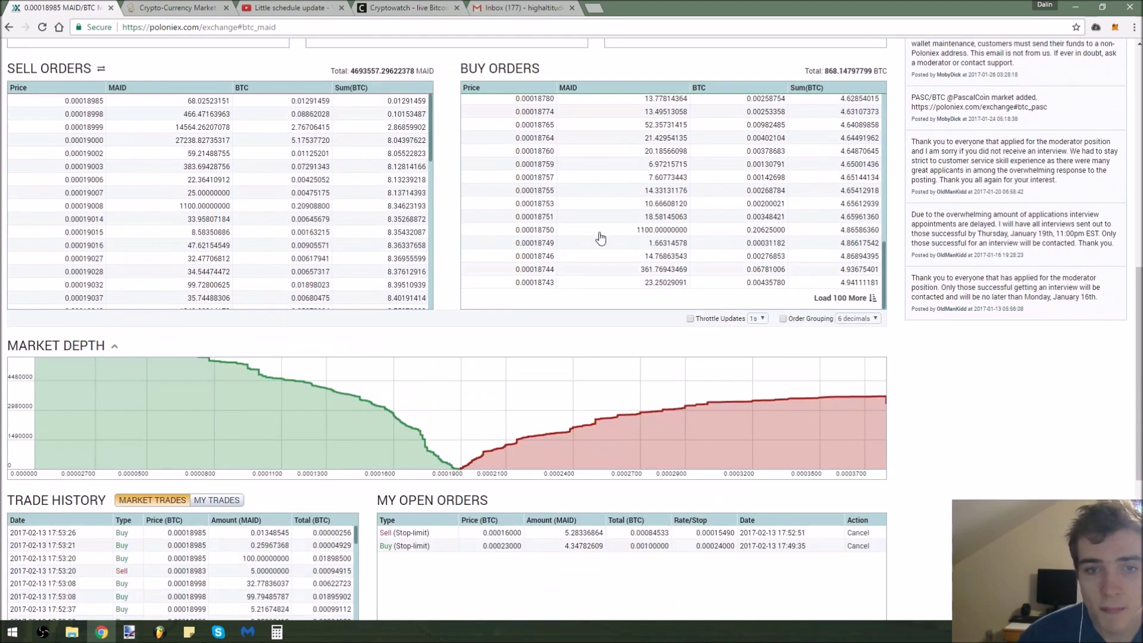
scroll(600, 238, "down", 6)
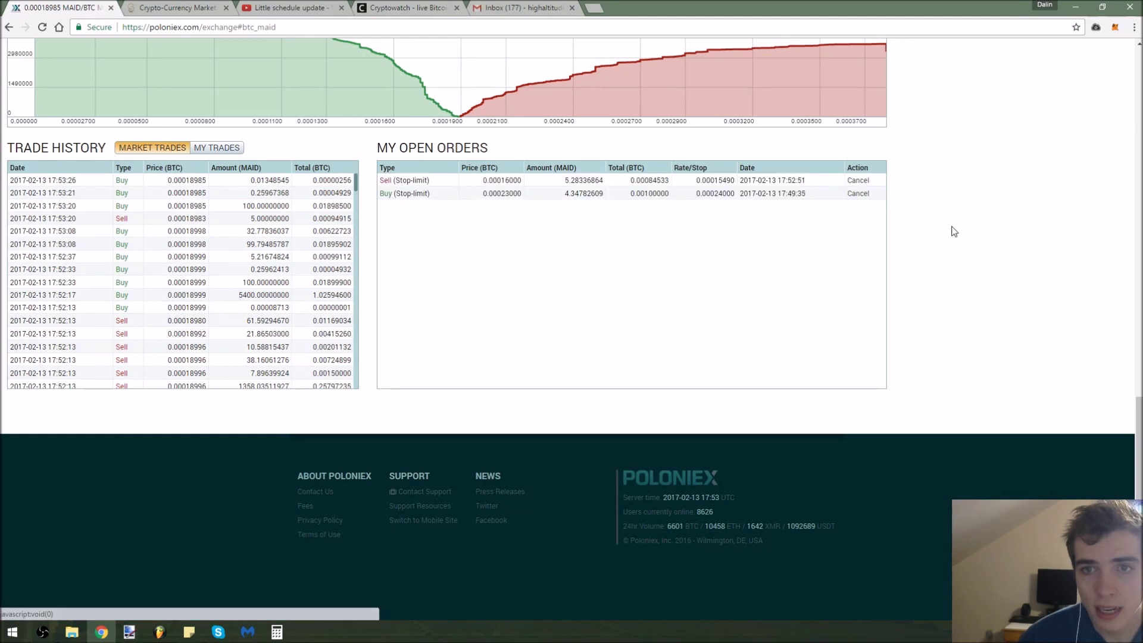
scroll(889, 213, "up", 10)
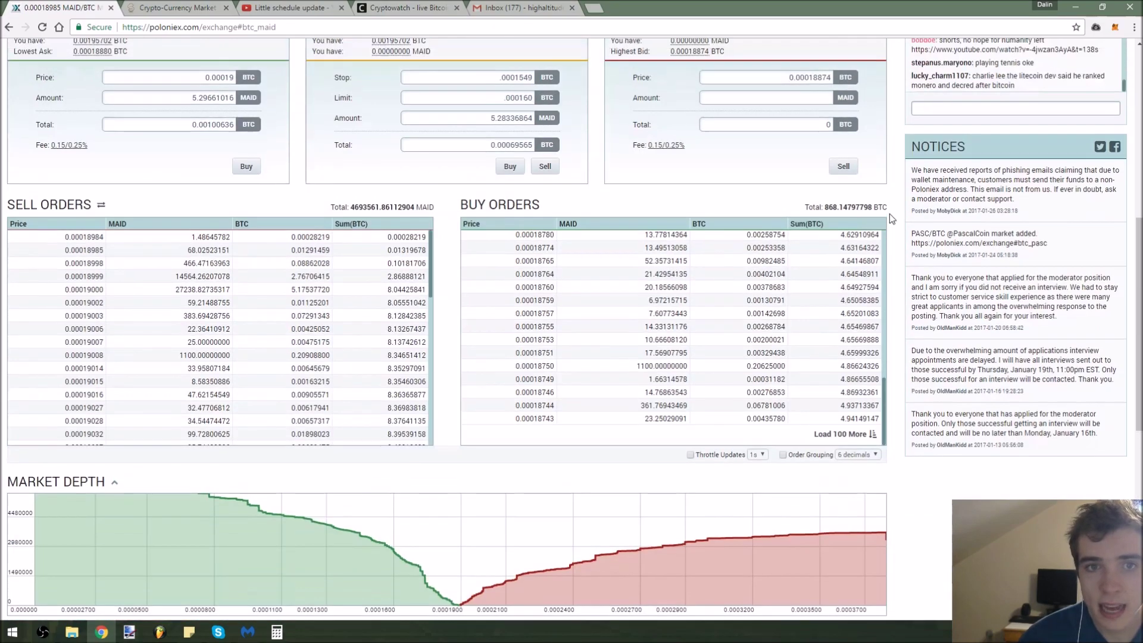